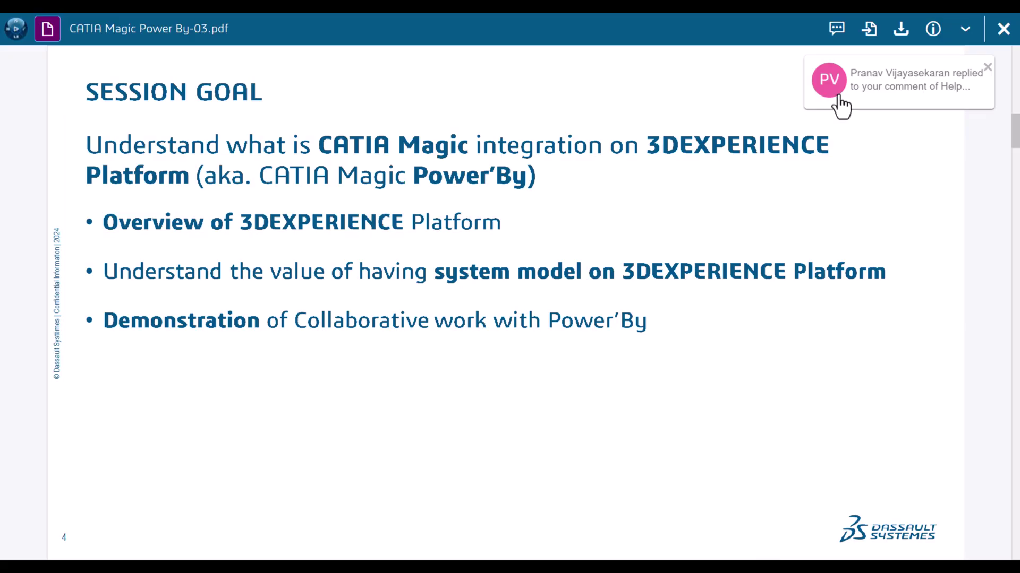
Dismiss the comment-reply notification covering the 'Session Goal' slide.
left_click(987, 67)
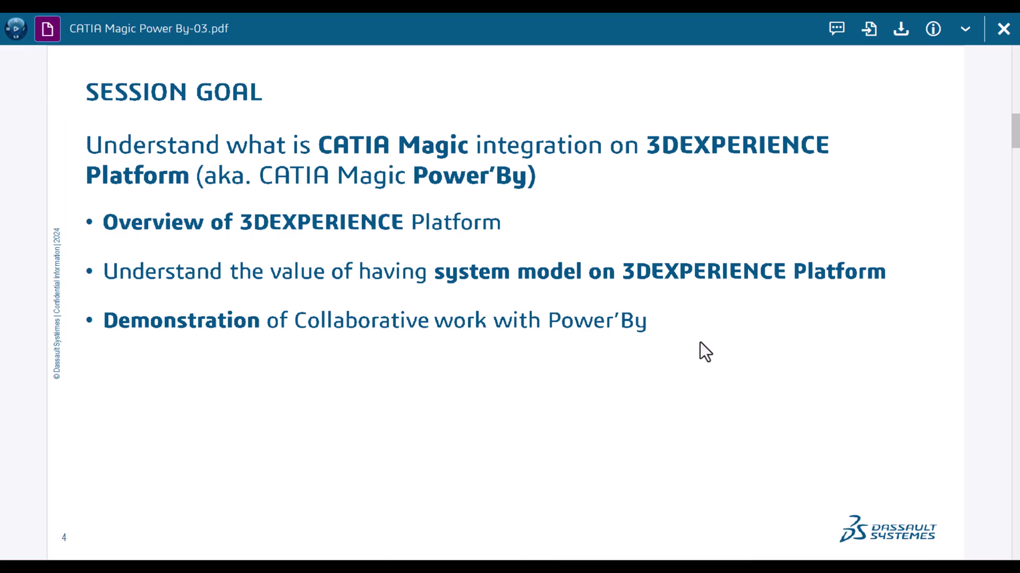
Advance the PDF to the 'CATIA Magic / No Magic roles' slide.
scroll(699, 342, "down", 3)
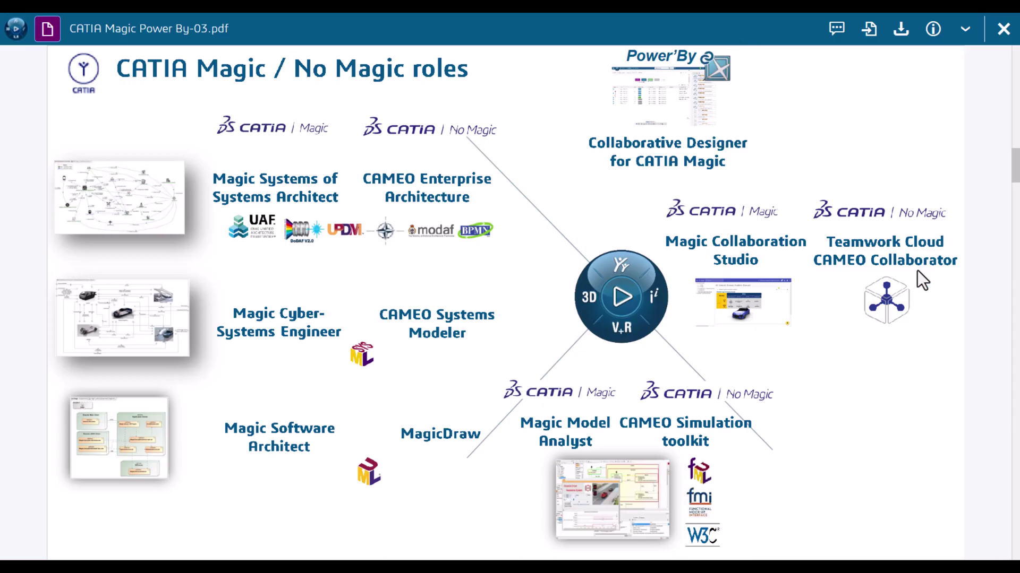
Follow the Collaborative Designer for CATIA Magic link to slide 6, 'CATIA Magic Power'By'.
left_click(684, 115)
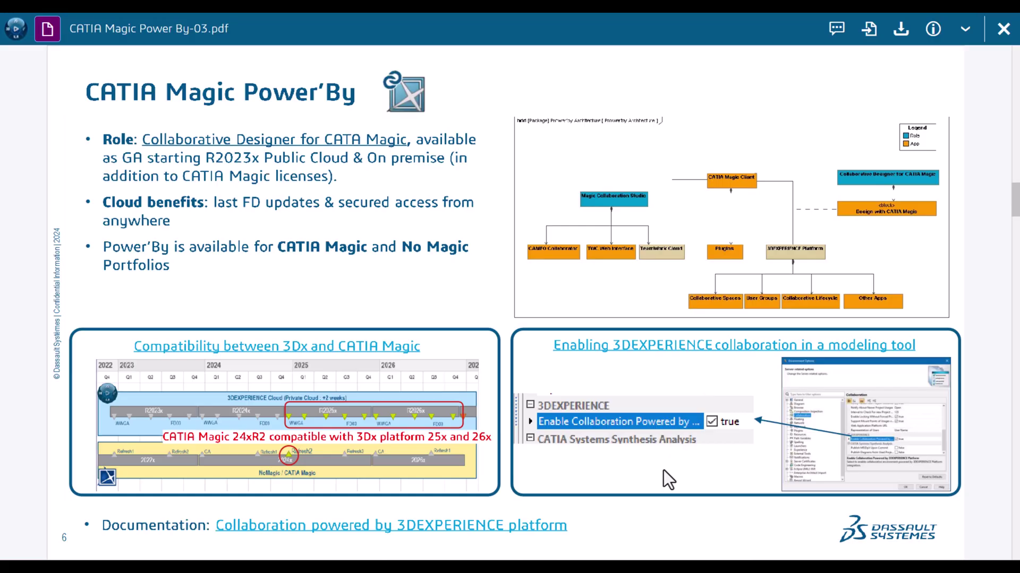
Scroll the PDF down to slide 8, '3DEXPERIENCE Platform | Overview'.
scroll(663, 470, "down", 2)
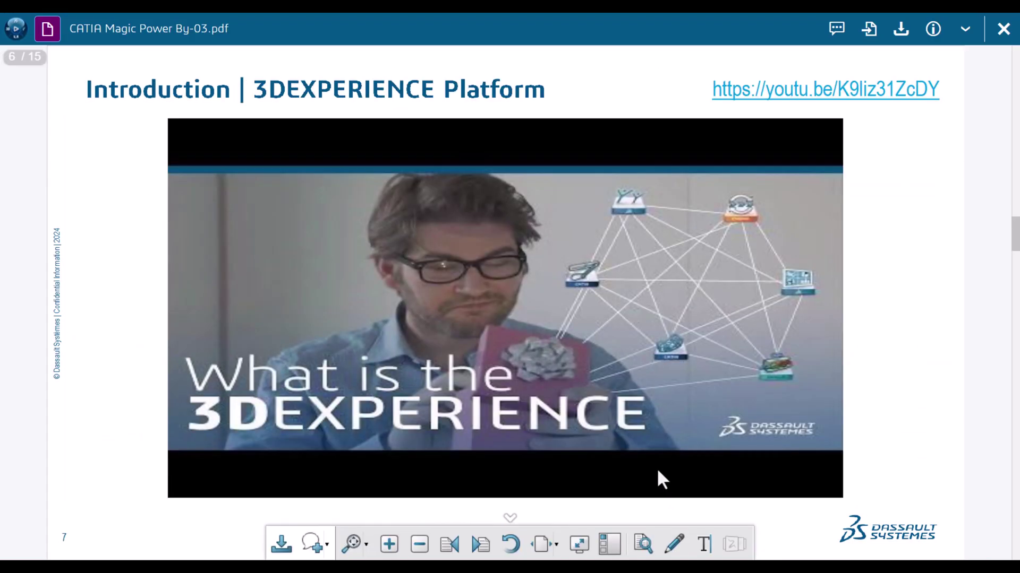
scroll(657, 478, "down", 2)
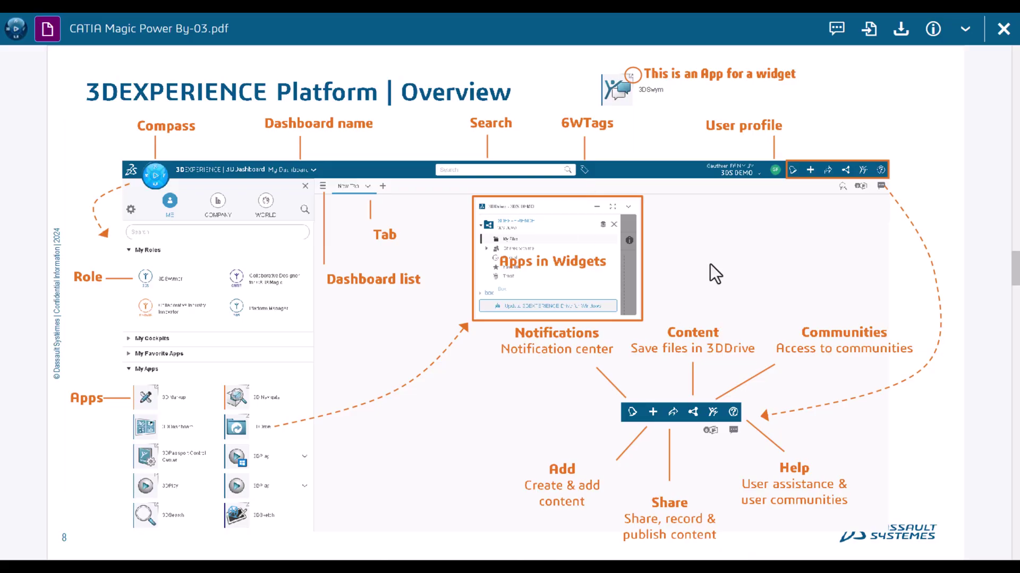
key("Right")
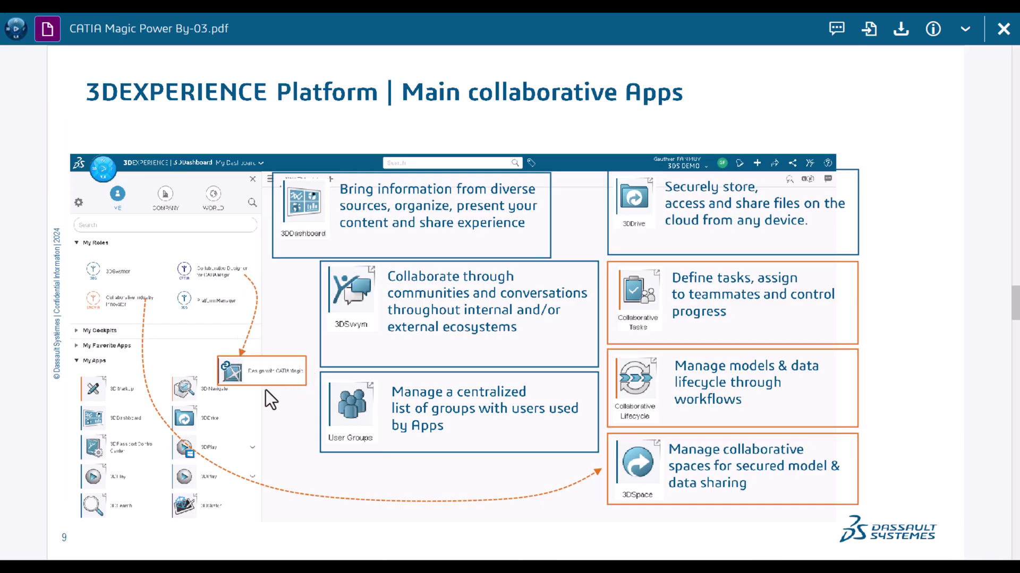
Jump via slide 6 to slide 14, 'CATIA Magic Power'By Essentials | Environment'.
left_click(240, 376)
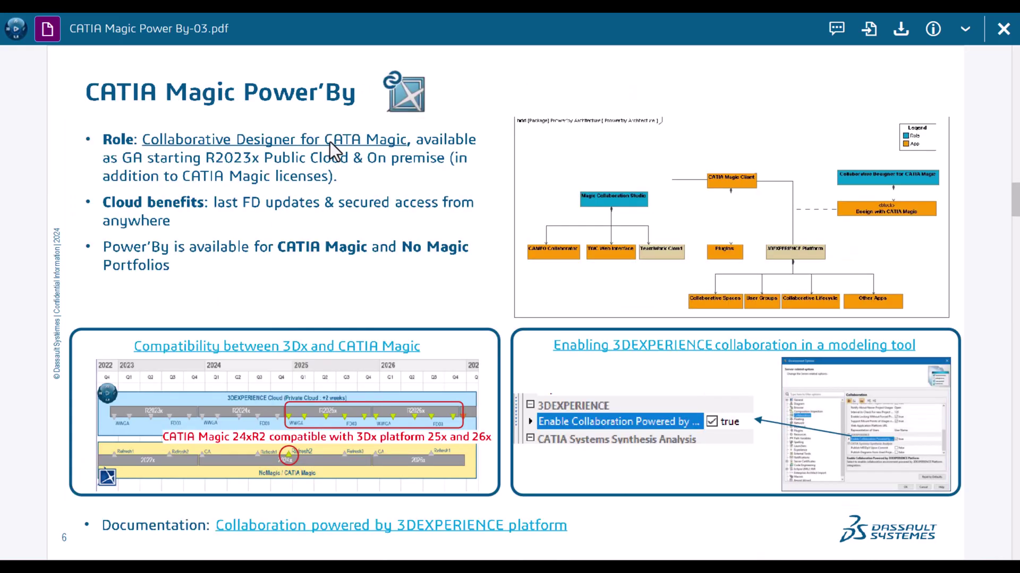
left_click(325, 361)
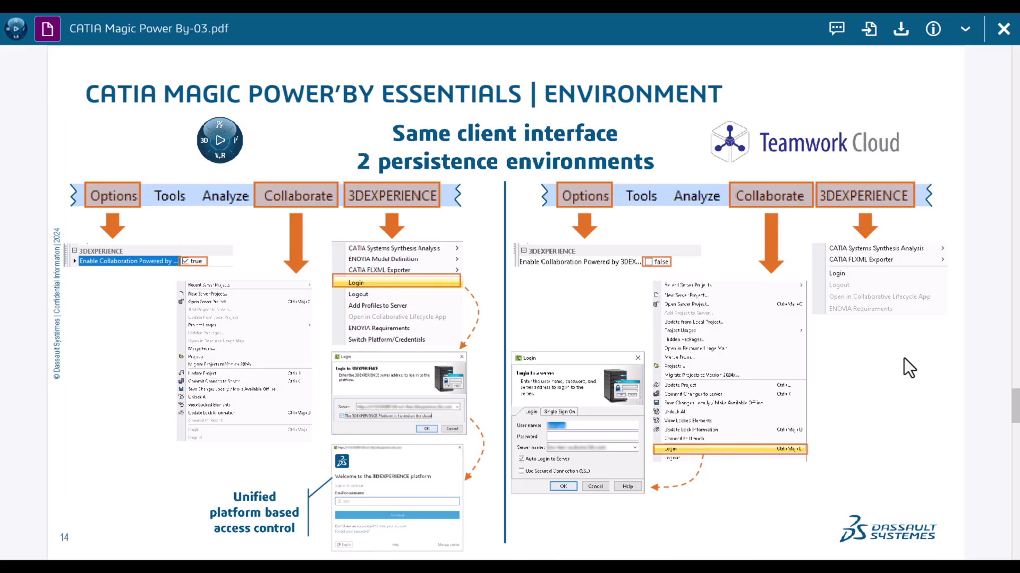
Page through the model versions slides 15 and 16 of the PDF.
scroll(903, 358, "down", 1)
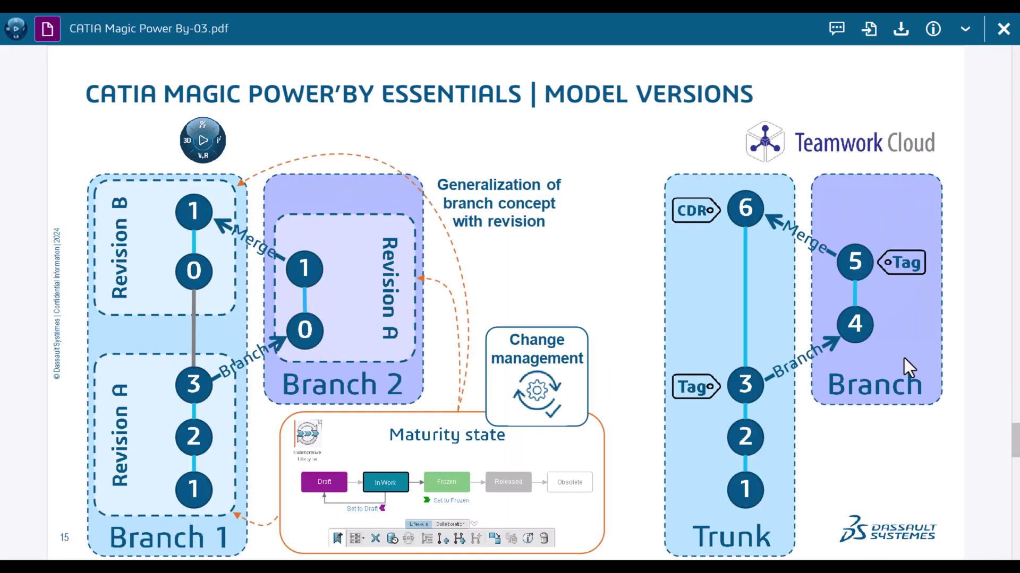
scroll(904, 358, "down", 1)
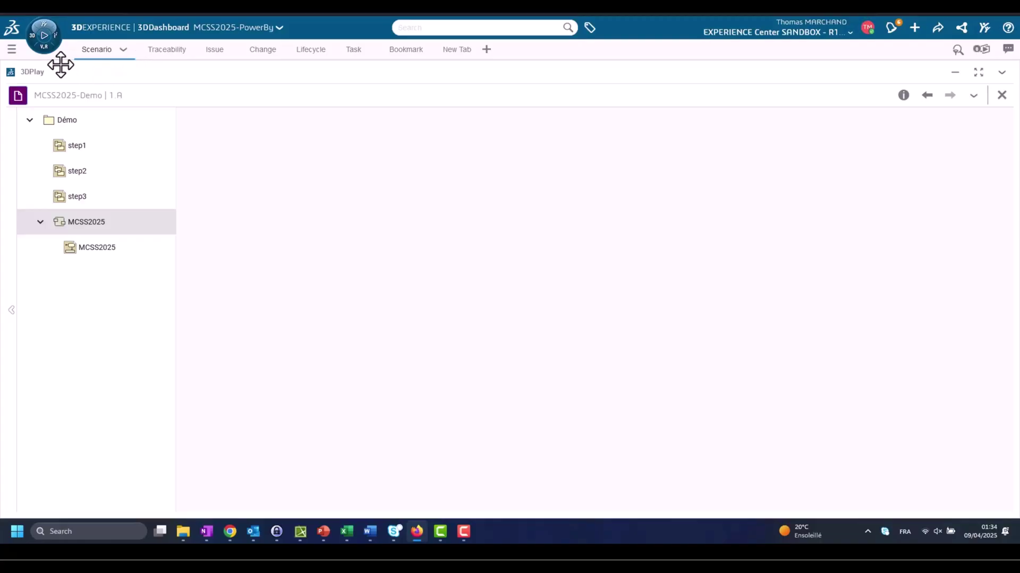
Show and hide the dashboards list, then open the compass ME panel of apps.
left_click(12, 49)
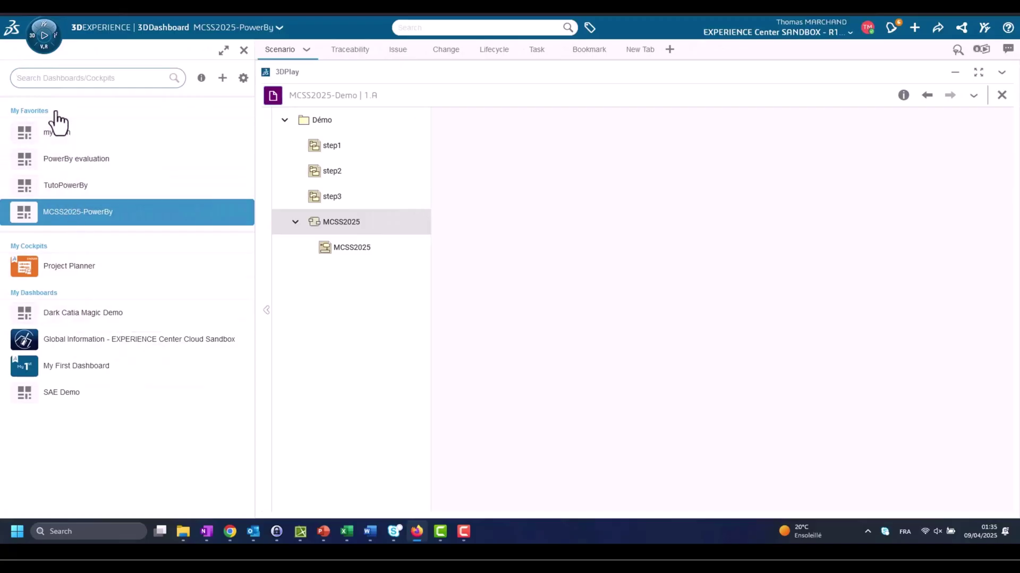
left_click(244, 51)
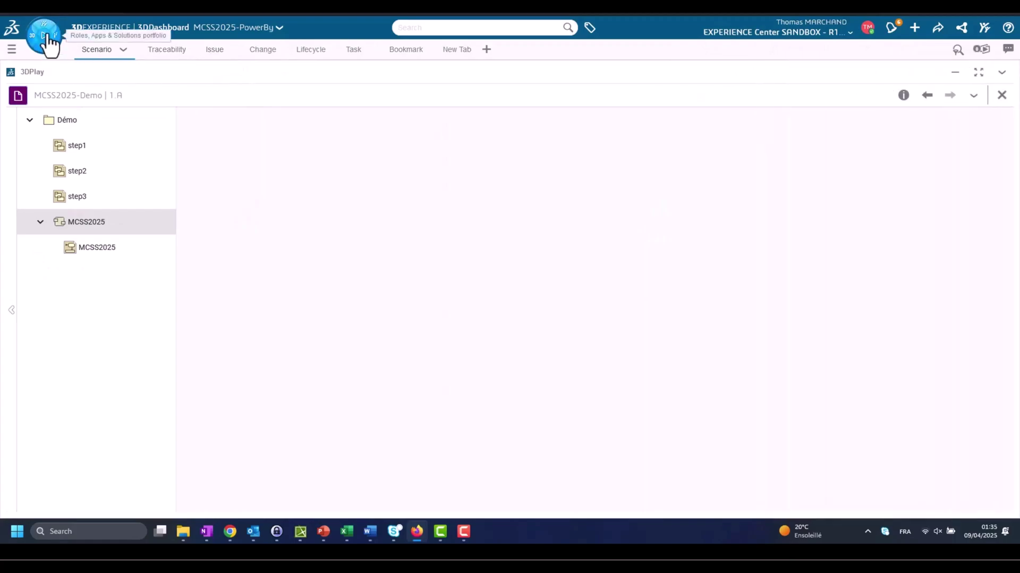
left_click(47, 38)
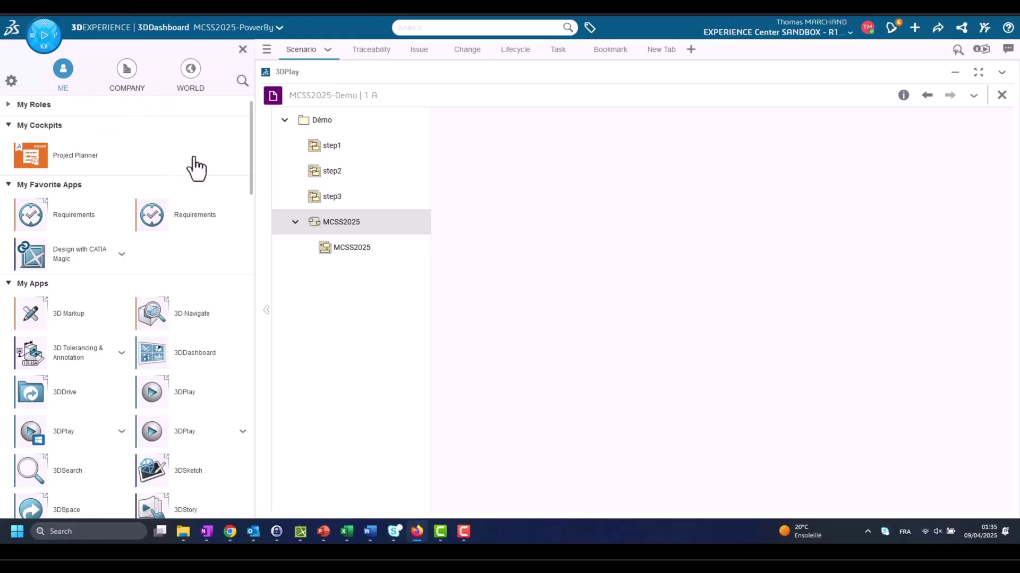
Add the Requirements app to the New Tab, close the apps panel, and return to Scenario.
left_click(661, 54)
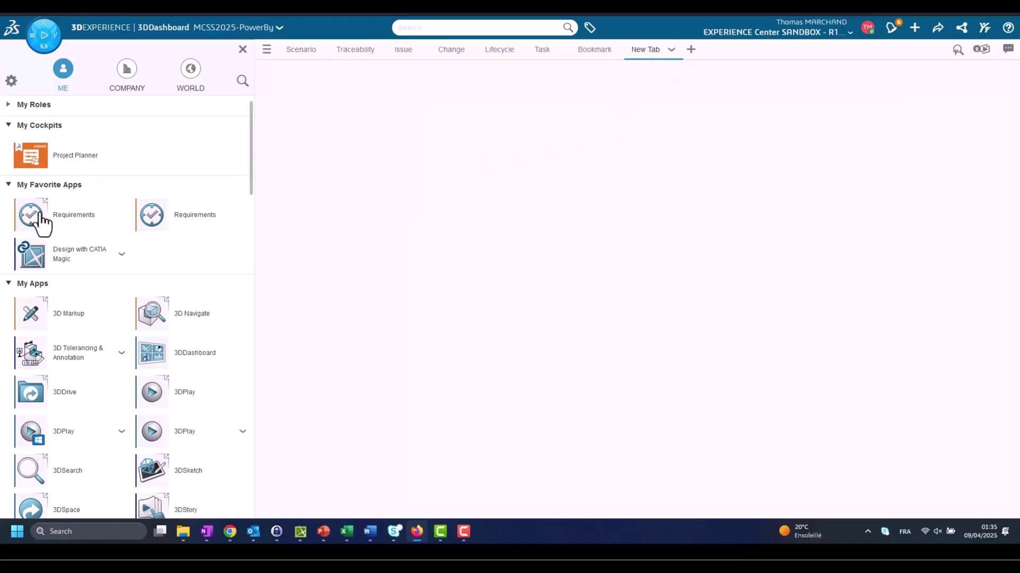
left_click_drag(39, 215, 428, 207)
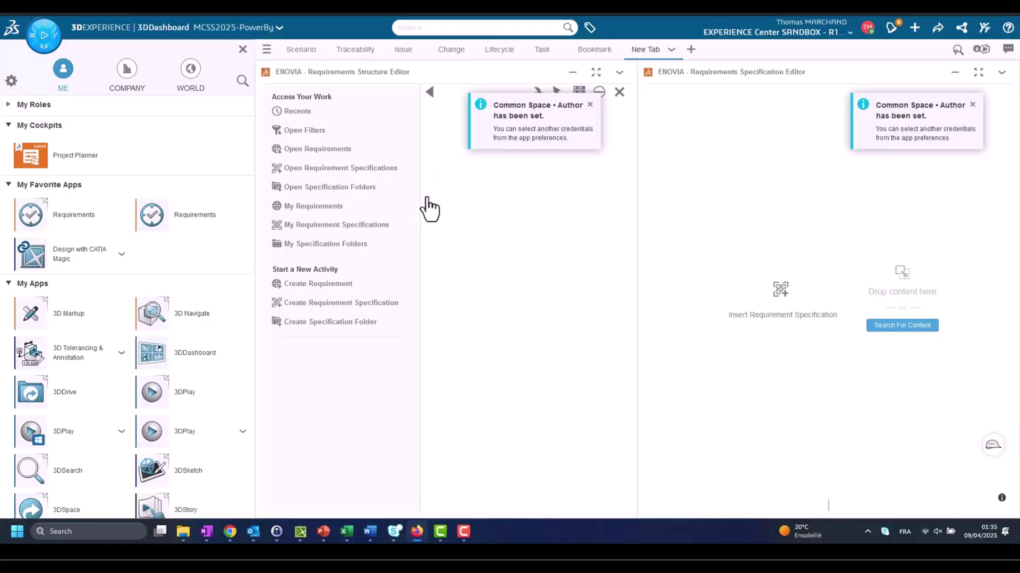
left_click(590, 105)
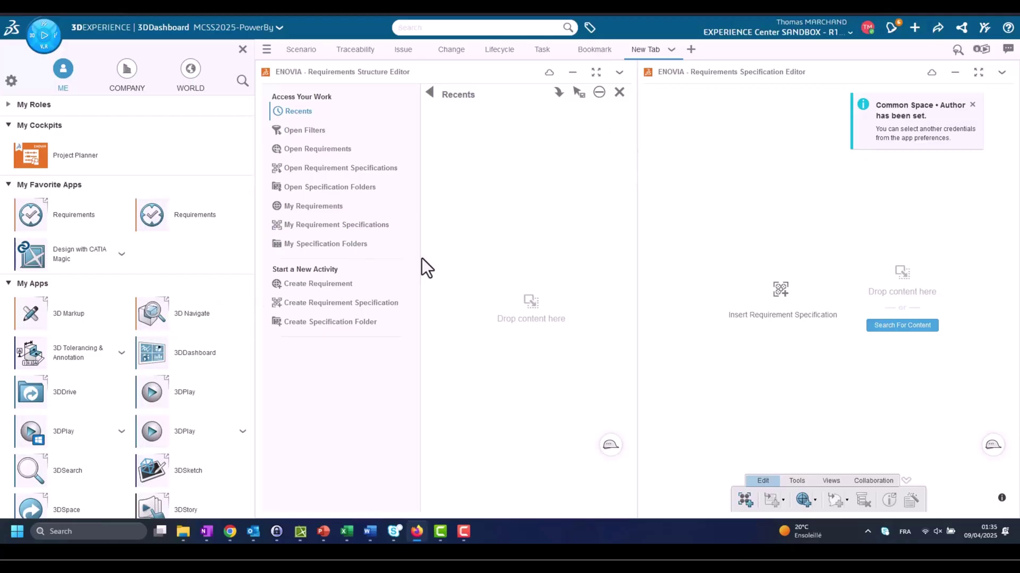
left_click(55, 45)
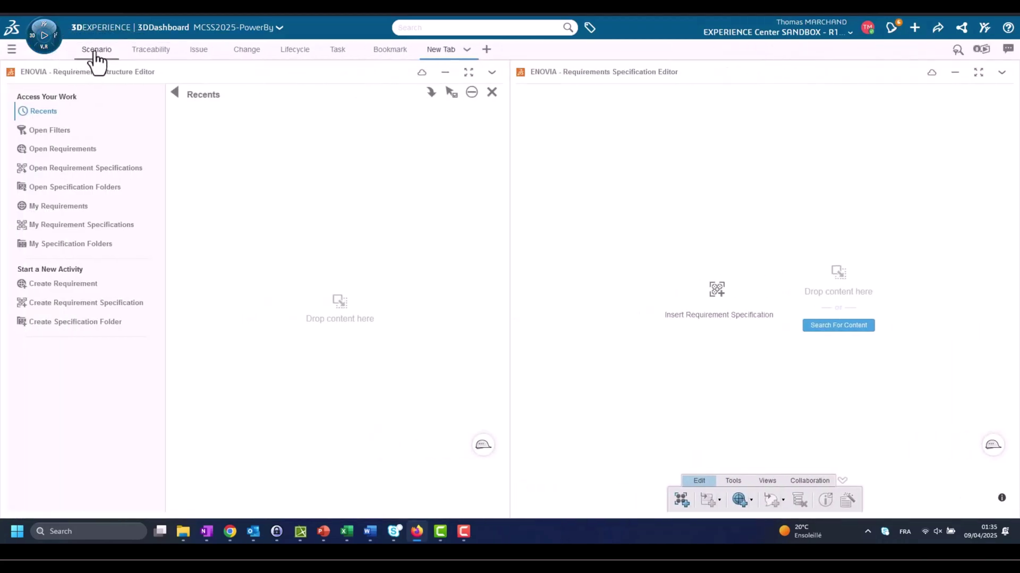
left_click(95, 53)
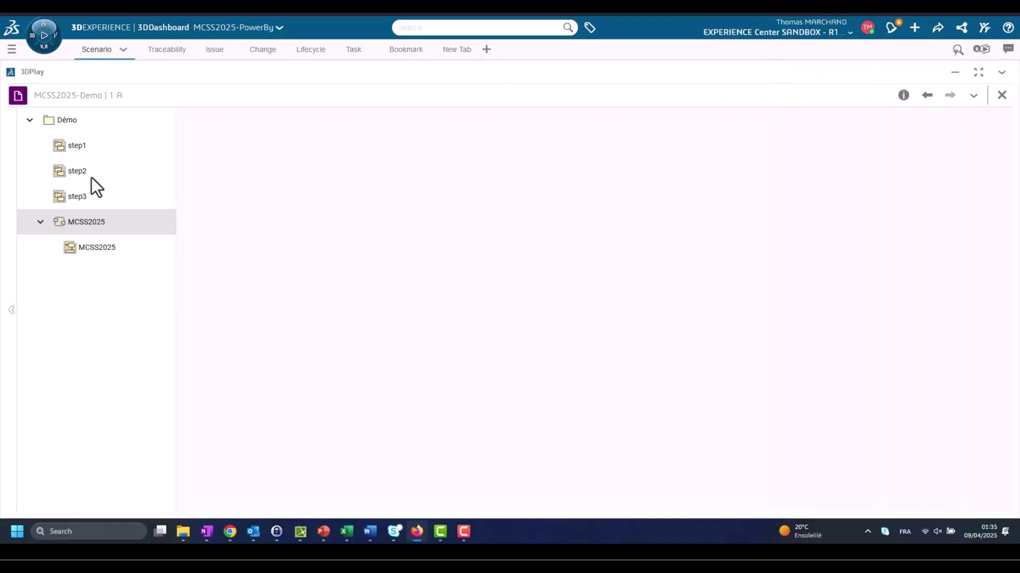
left_click(94, 222)
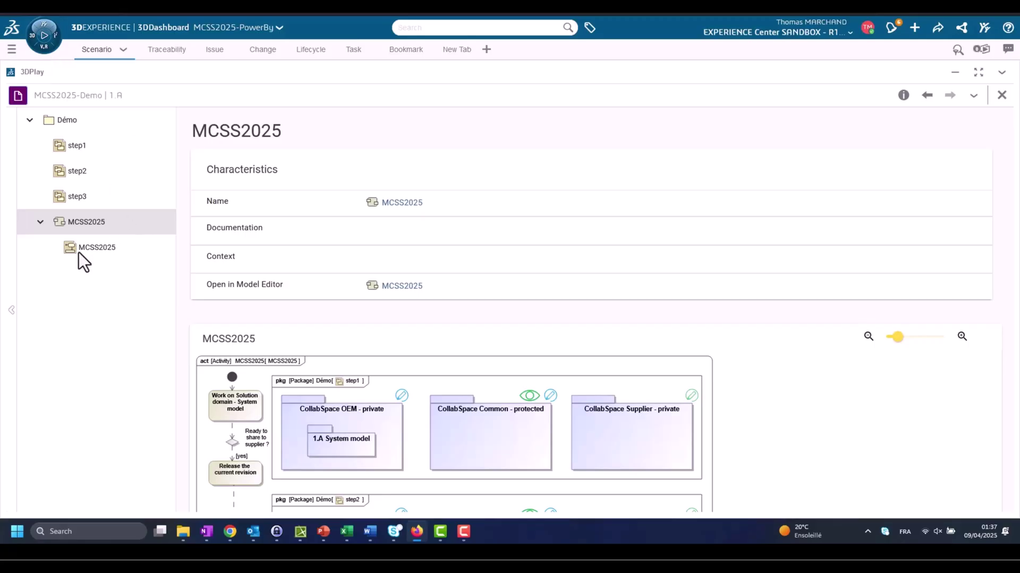
scroll(396, 369, "down", 4)
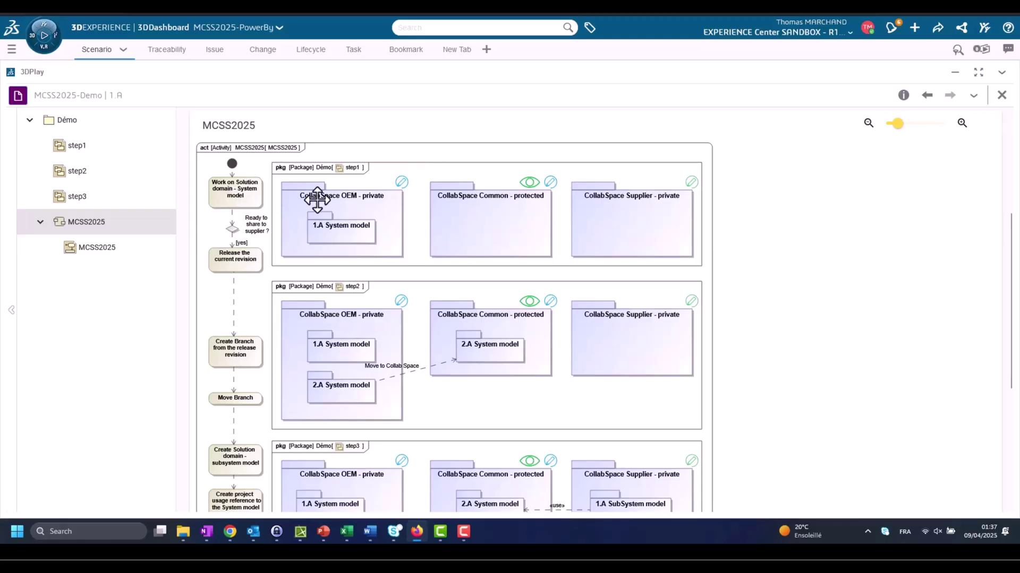
left_click(403, 183)
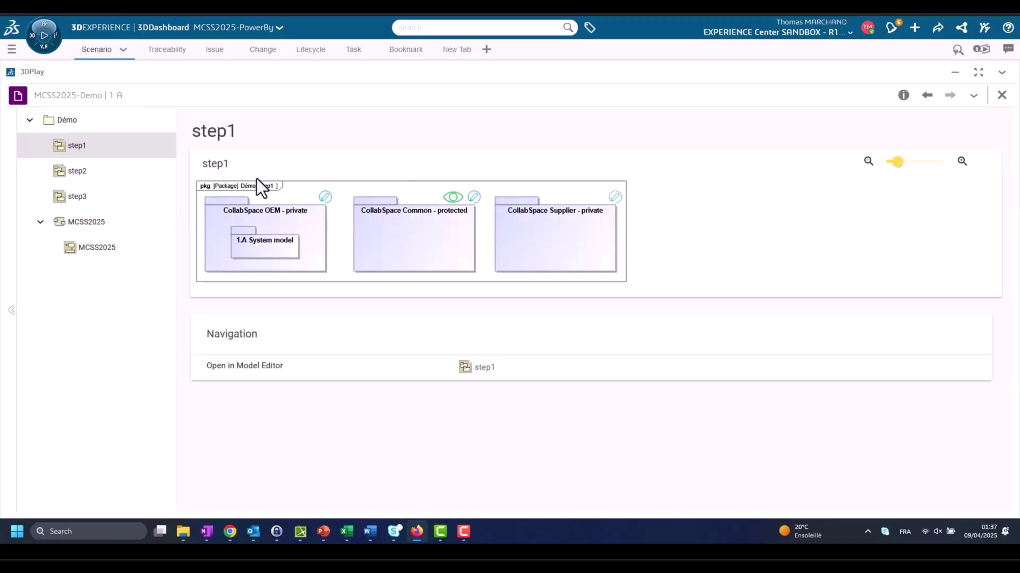
left_click(928, 96)
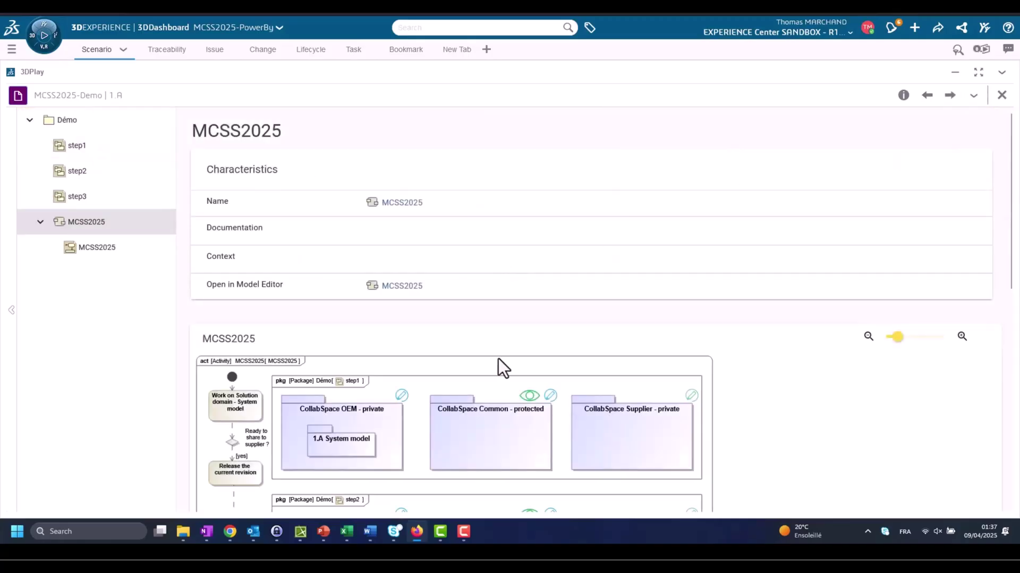
scroll(498, 358, "down", 5)
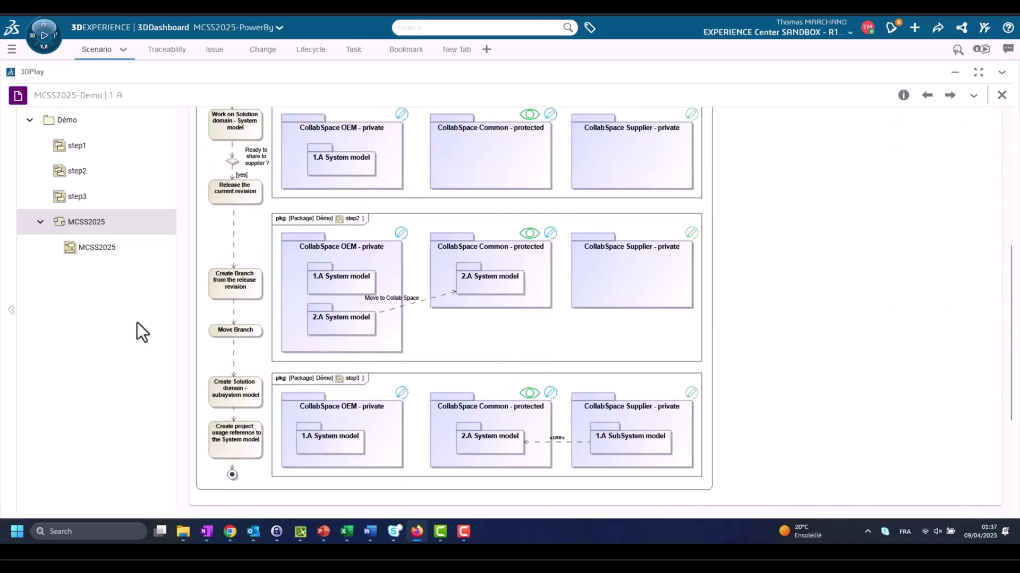
left_click(109, 249)
scroll(374, 313, "down", 1)
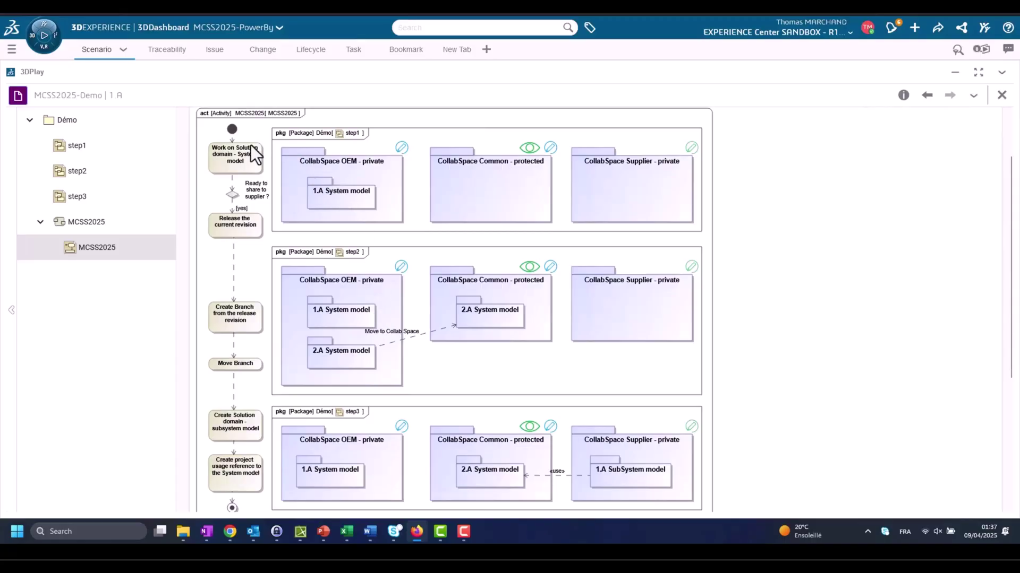
scroll(266, 234, "down", 1)
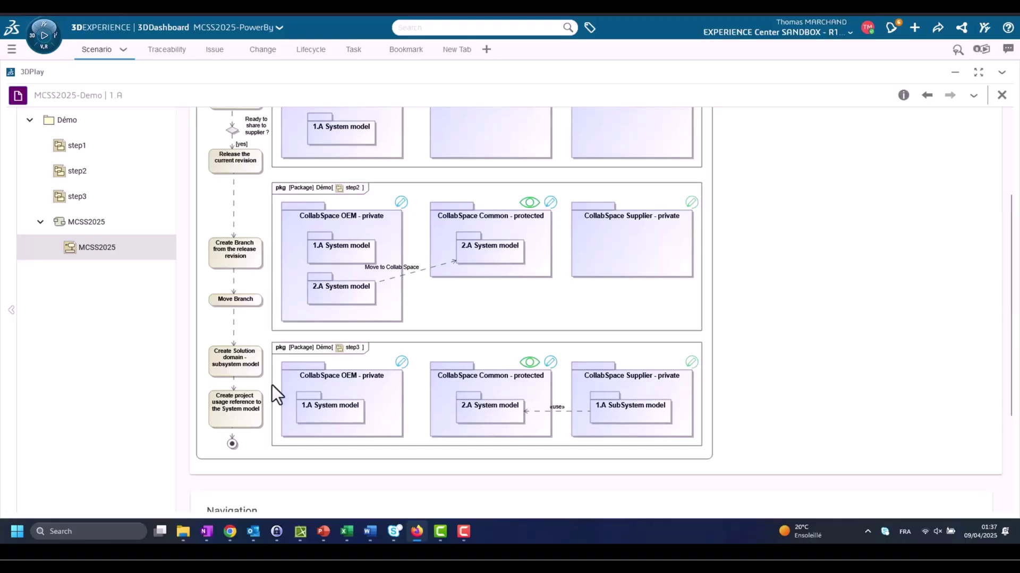
scroll(272, 384, "up", 2)
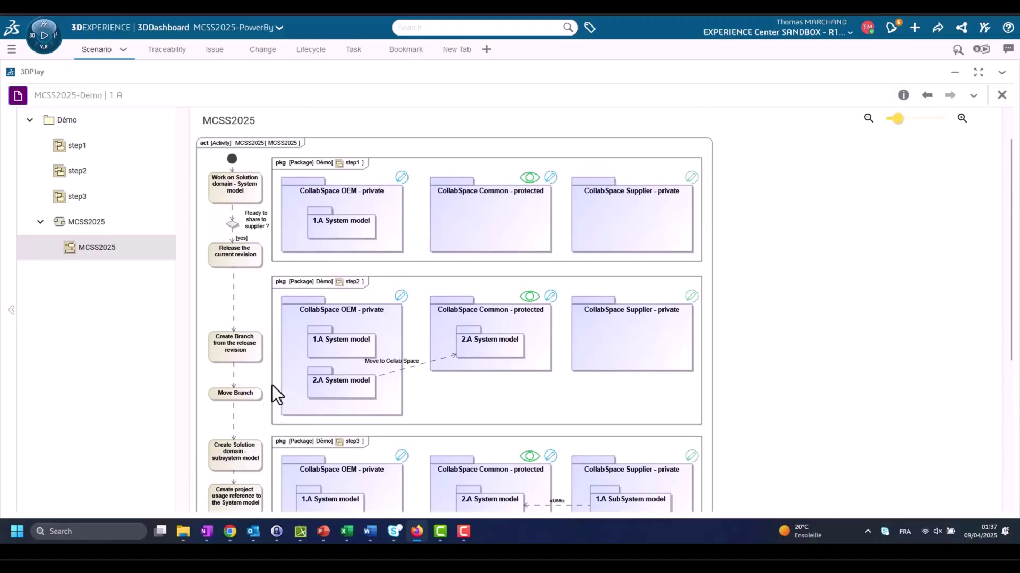
scroll(272, 384, "down", 1)
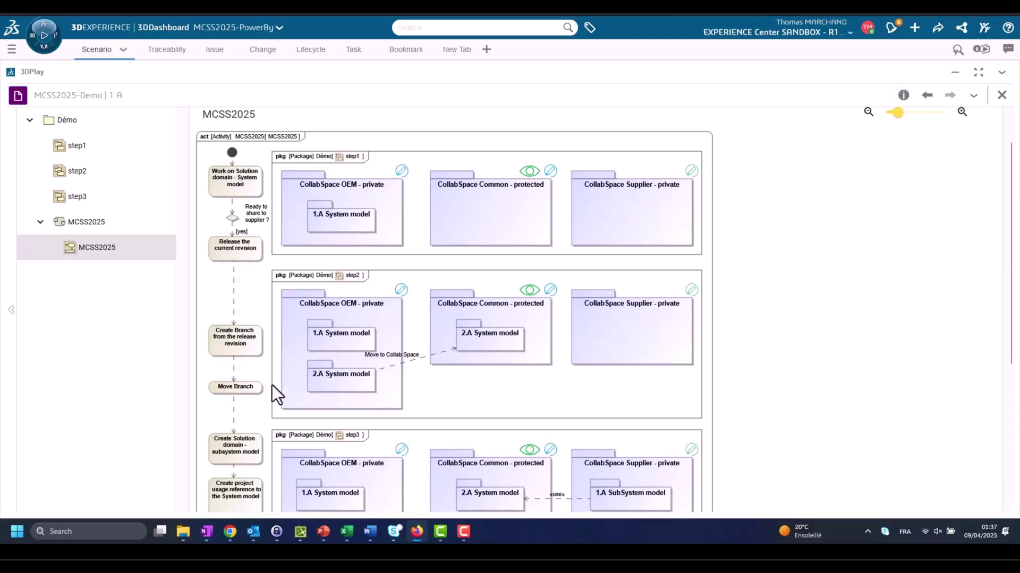
On the Traceability dashboard, open the 9.1 Environmental Segment block diagram under 2. White Box.
left_click(165, 51)
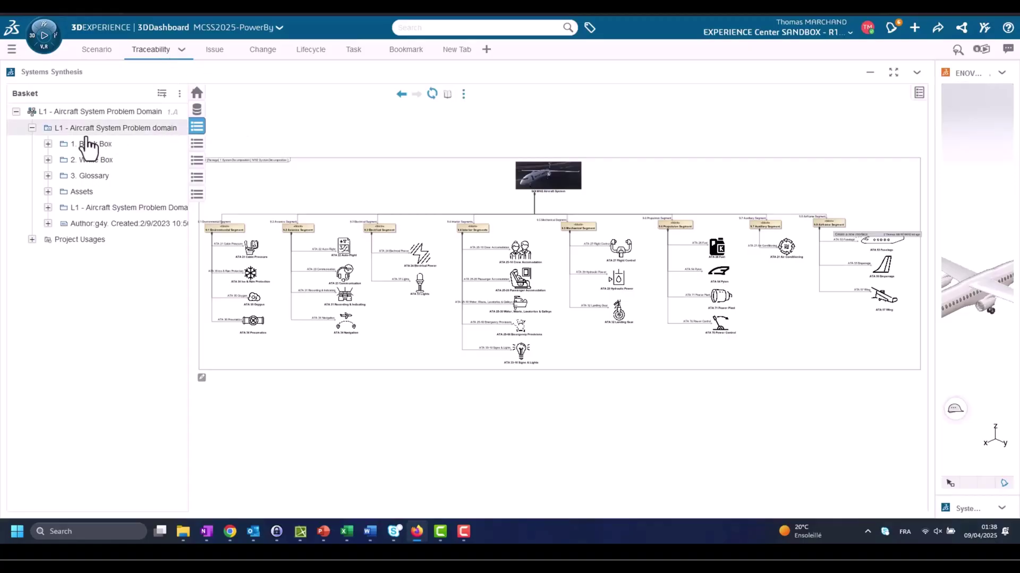
left_click(48, 159)
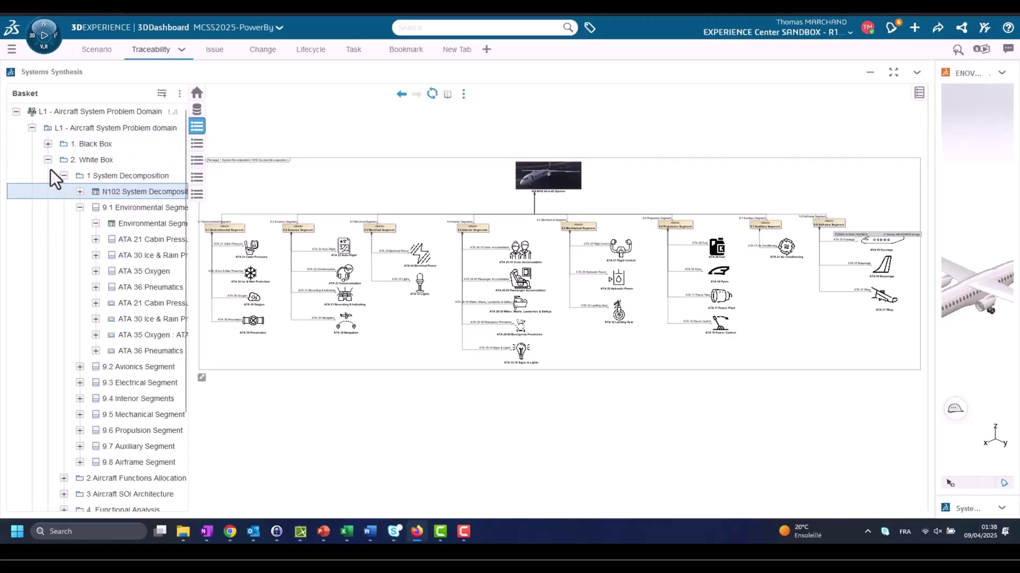
left_click(150, 214)
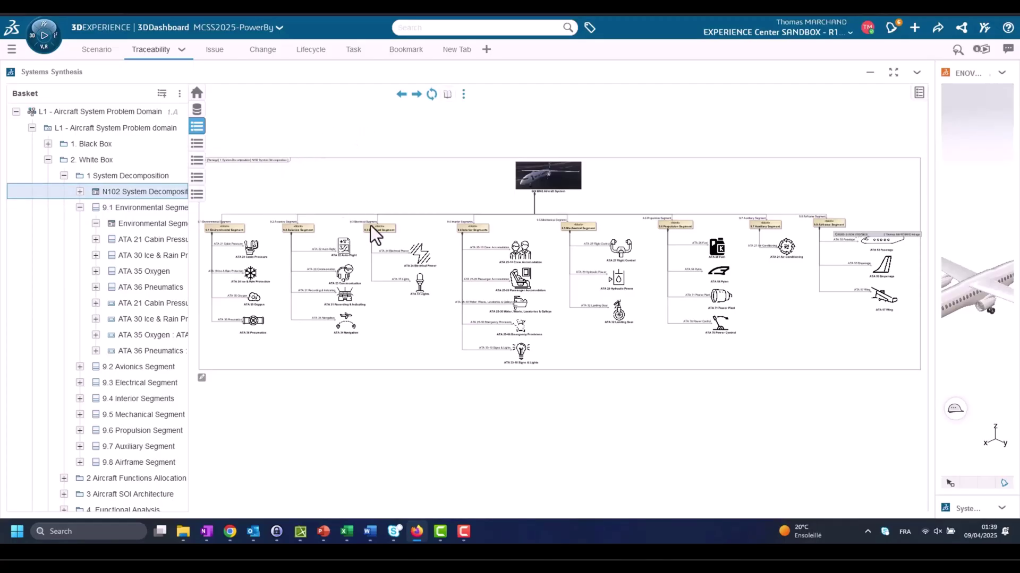
left_click(506, 278)
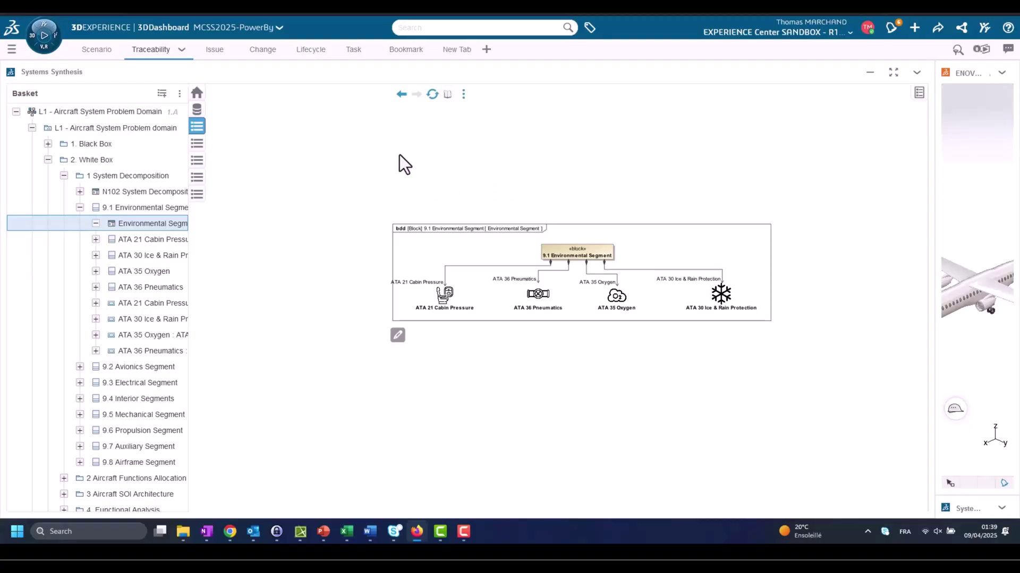
Navigate back to the N102 System Decomposition diagram and scroll through it.
left_click(401, 95)
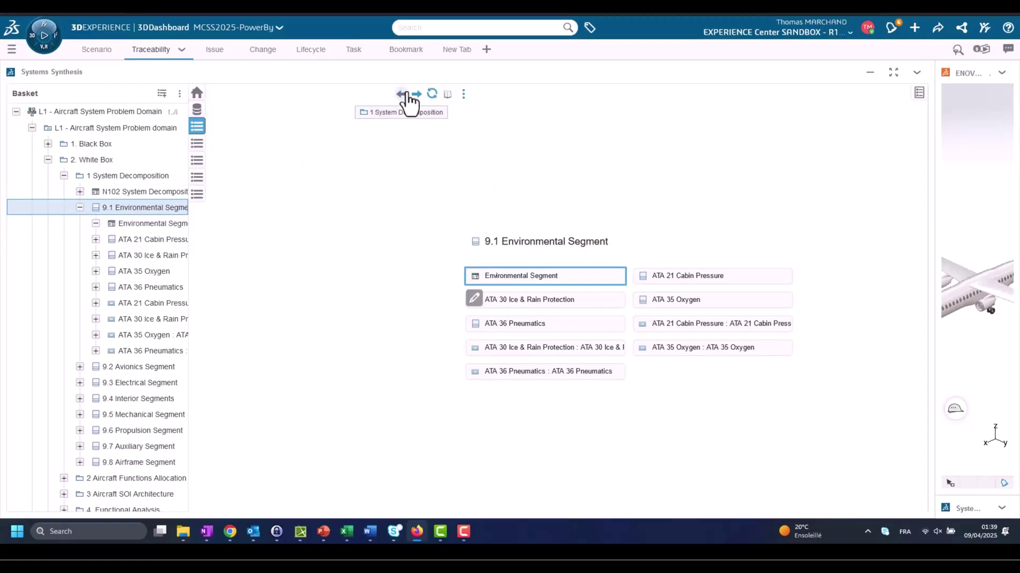
left_click(404, 94)
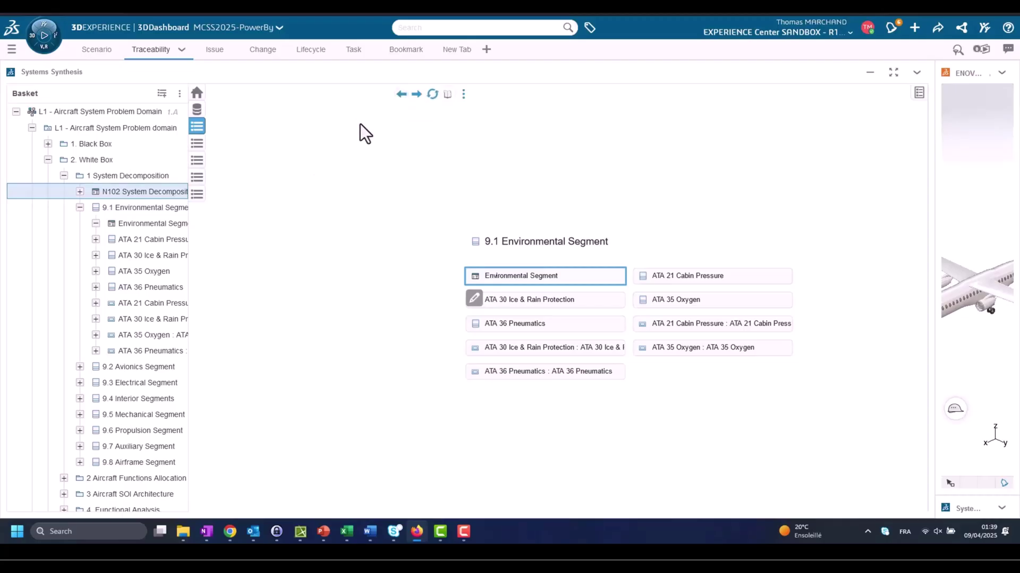
scroll(133, 247, "down", 2)
scroll(133, 247, "down", 2)
scroll(133, 247, "up", 4)
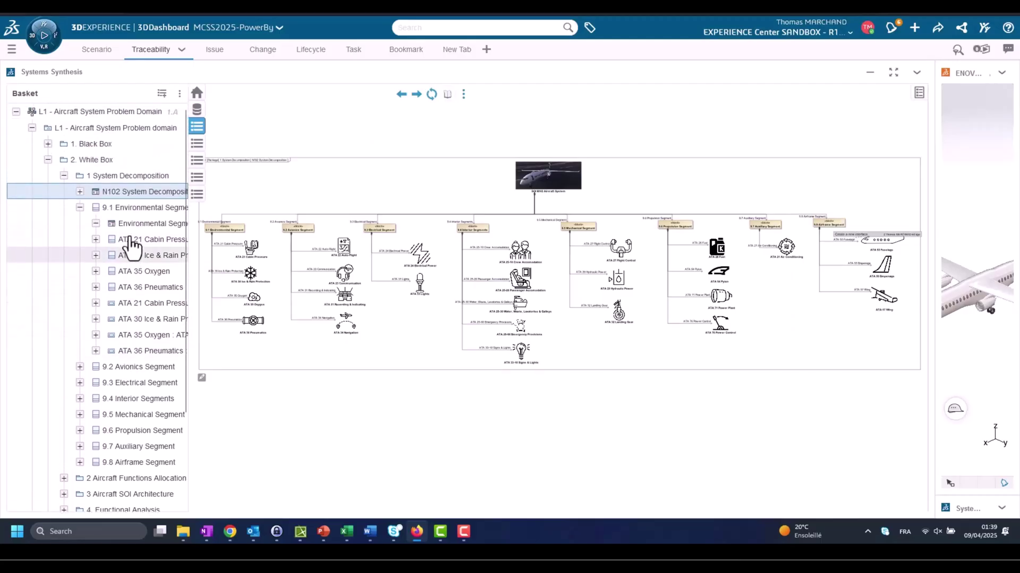
scroll(132, 247, "up", 1)
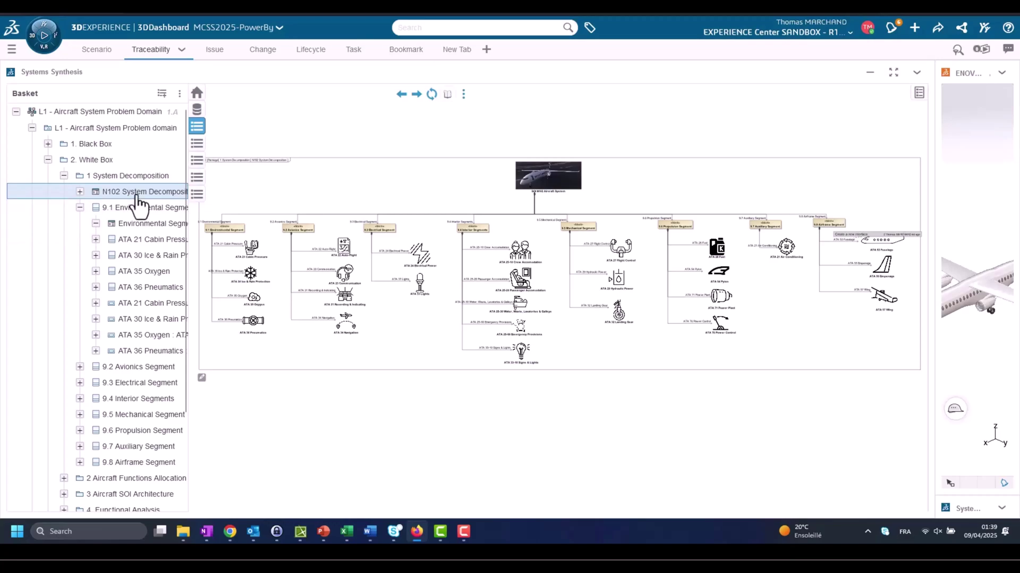
Open the MCSS2025-PowerBy Pillars overview and show traceability coverage on its Domains.
left_click(196, 178)
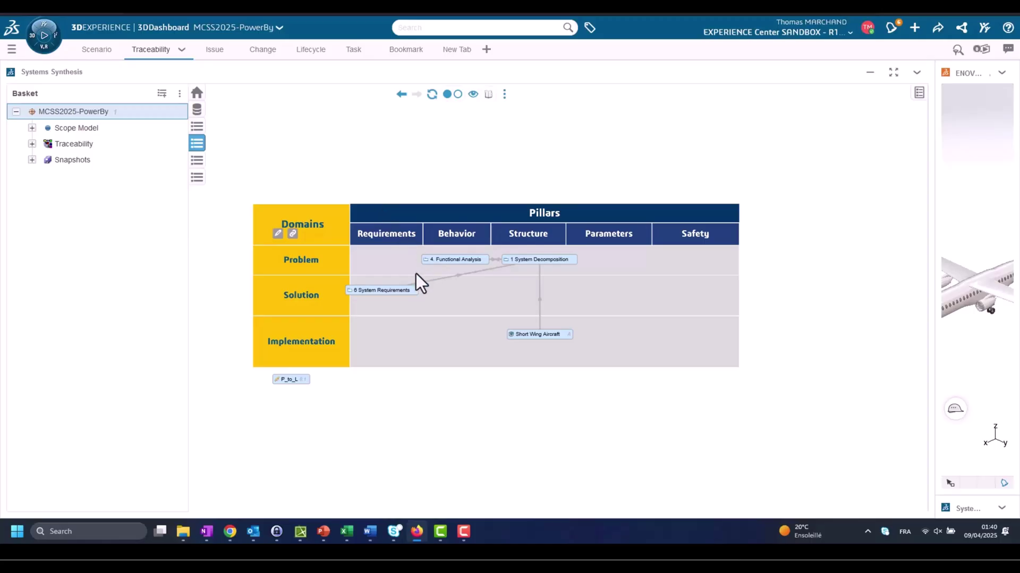
left_click(293, 234)
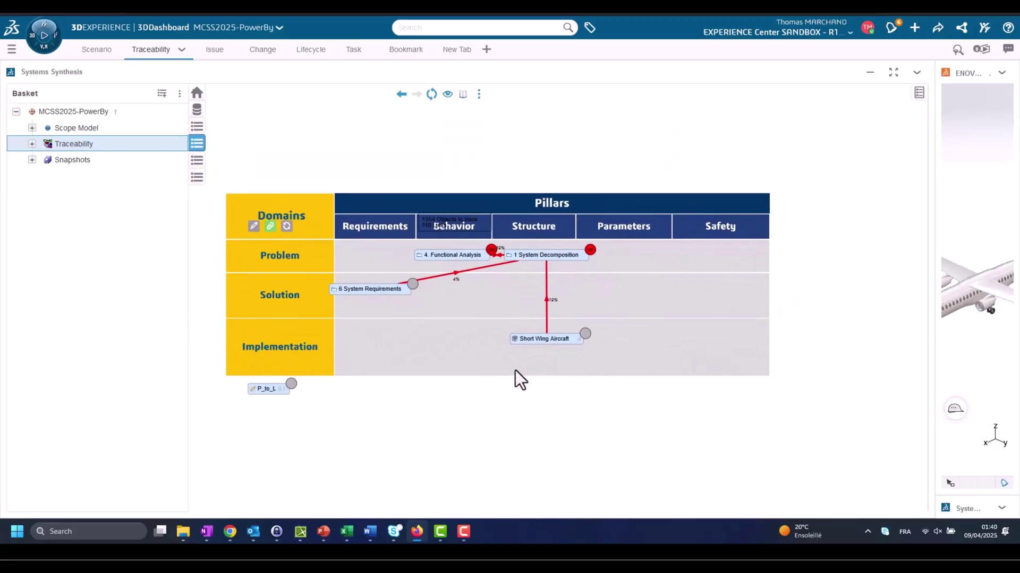
Open the System Decomposition traceability graph and pan it into view.
left_click(591, 247)
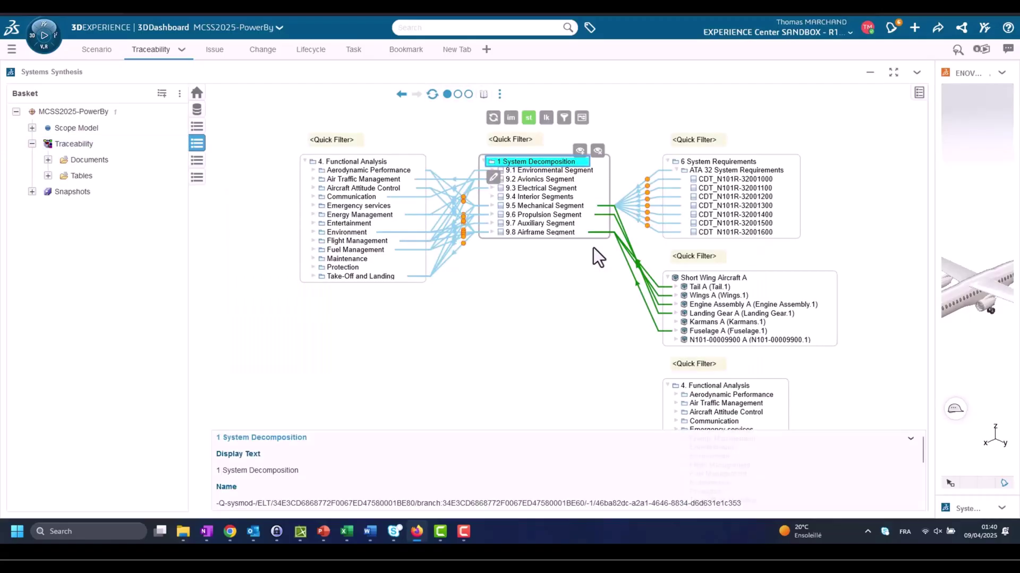
left_click_drag(556, 273, 442, 224)
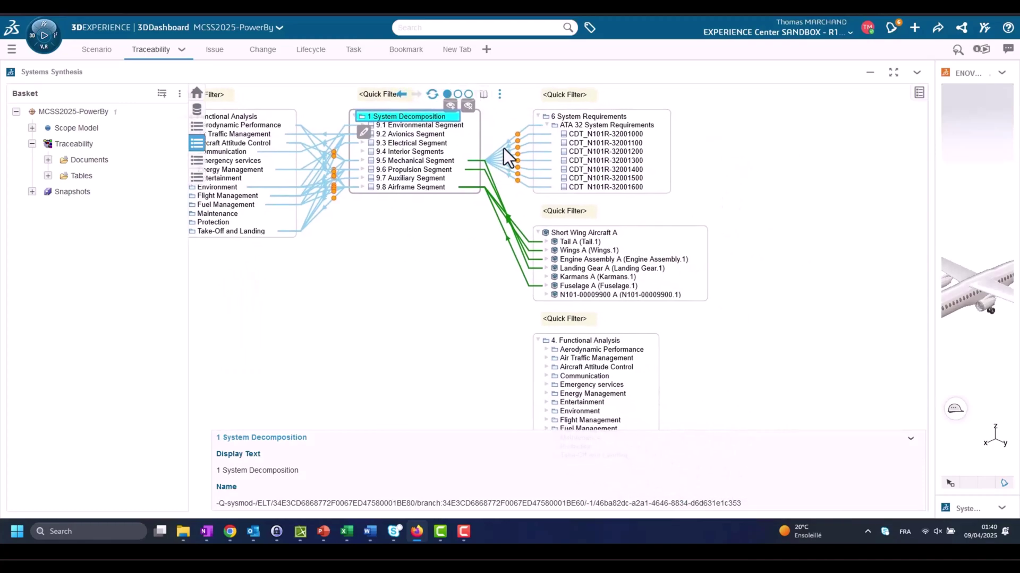
left_click_drag(502, 122, 545, 171)
Expand 9.5 Mechanical Segment, trace ATA 32 Landing Gear, and widen the 3D aircraft view.
left_click(410, 195)
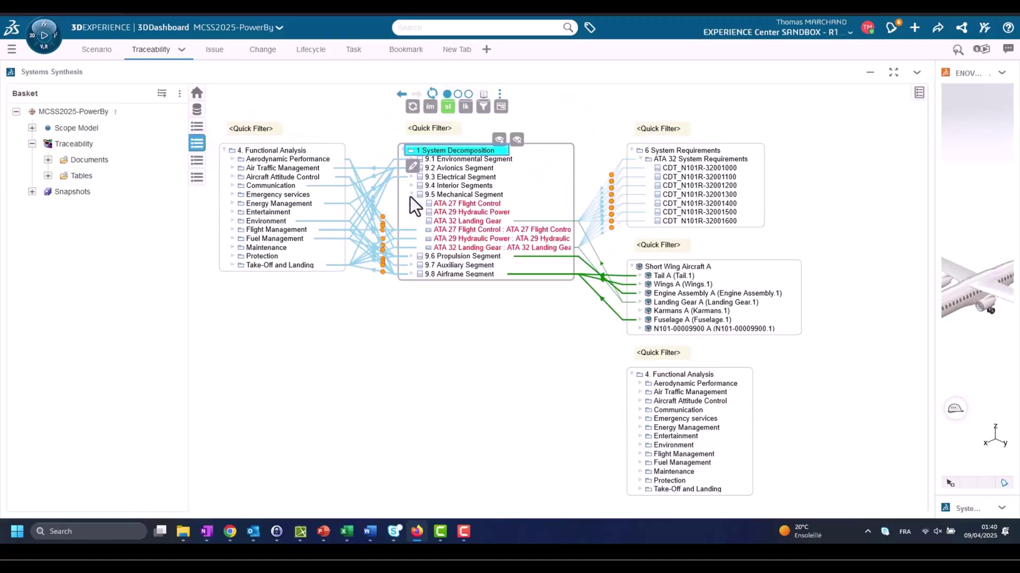
left_click(501, 248)
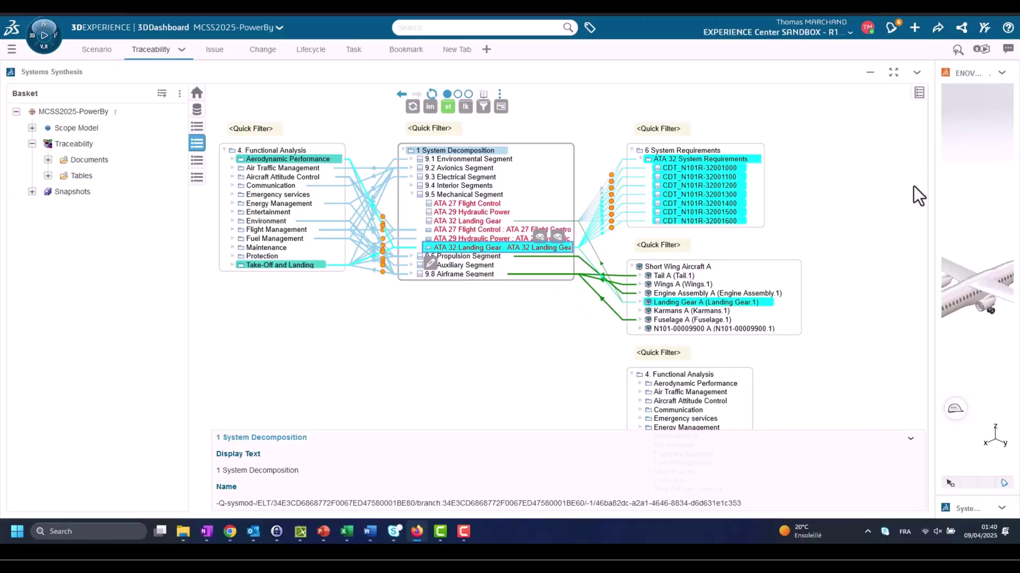
left_click_drag(933, 184, 704, 180)
Highlight Landing Gear A, then Fuselage A on the 3D aircraft, and collapse the 3D view.
left_click(664, 301)
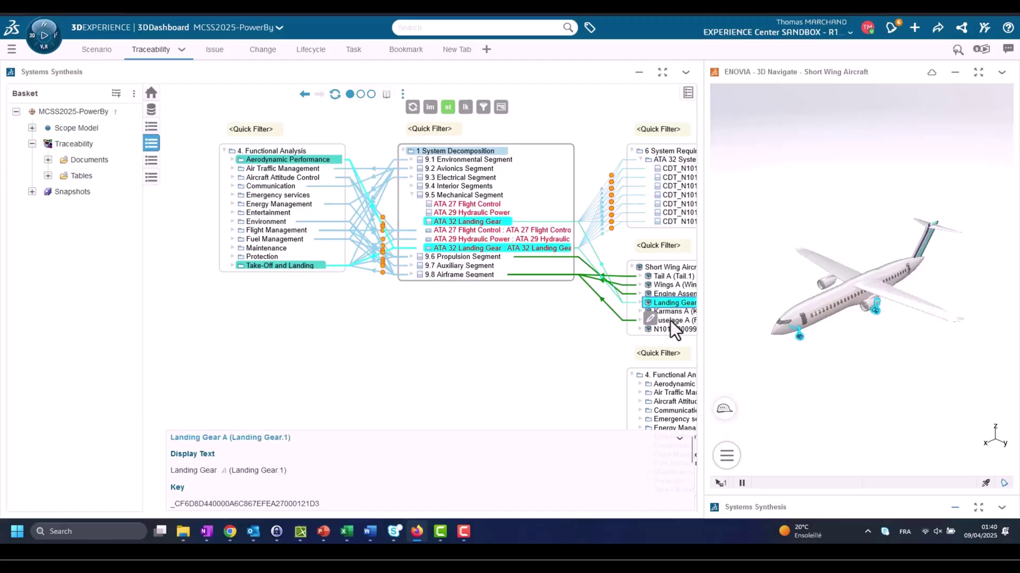
left_click(670, 320)
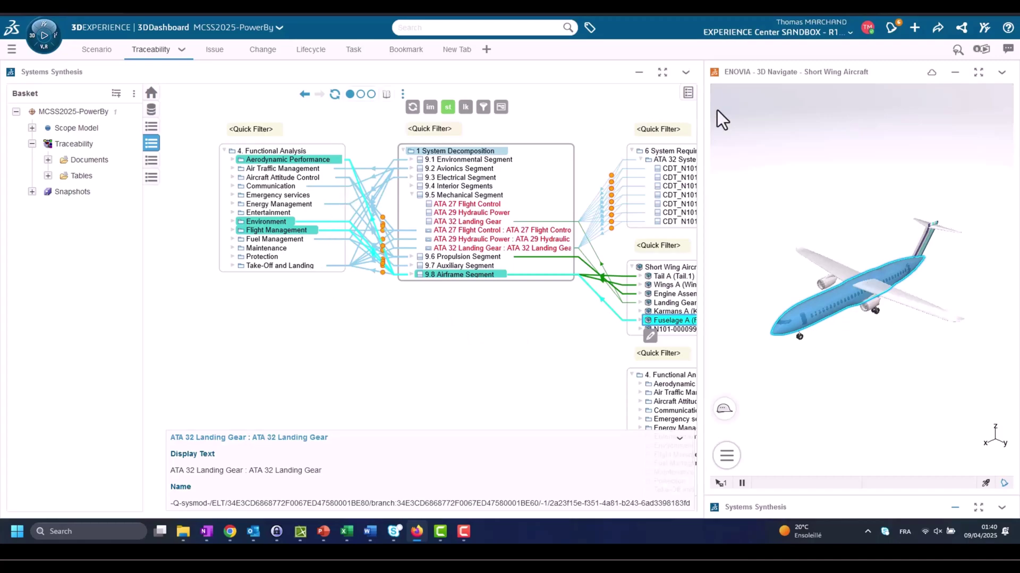
left_click_drag(702, 110, 949, 110)
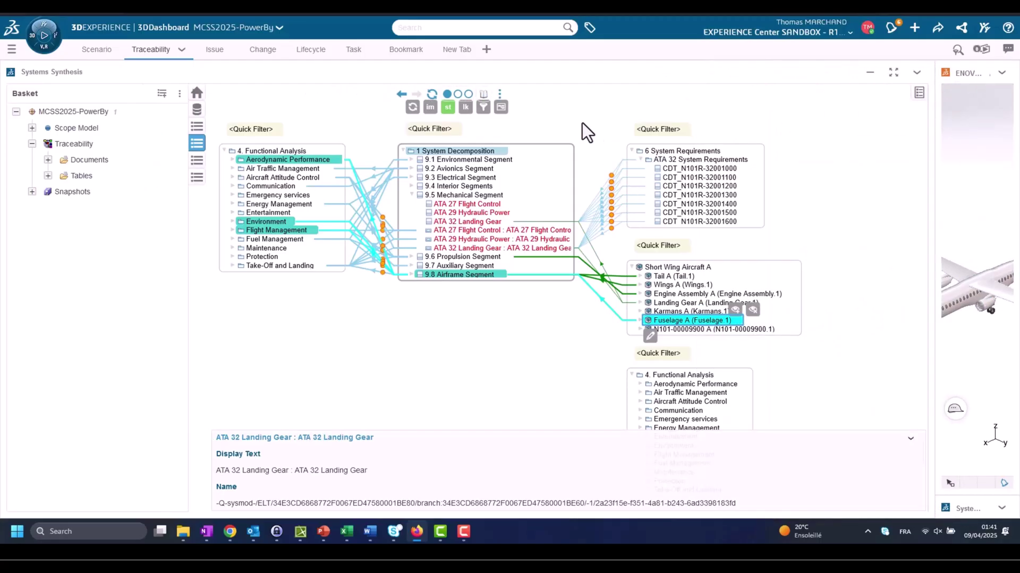
Review the MCSS2025-Review comments, then open 9.5 Mechanical Segment with its ATA 27, 29, 32 items.
left_click(484, 96)
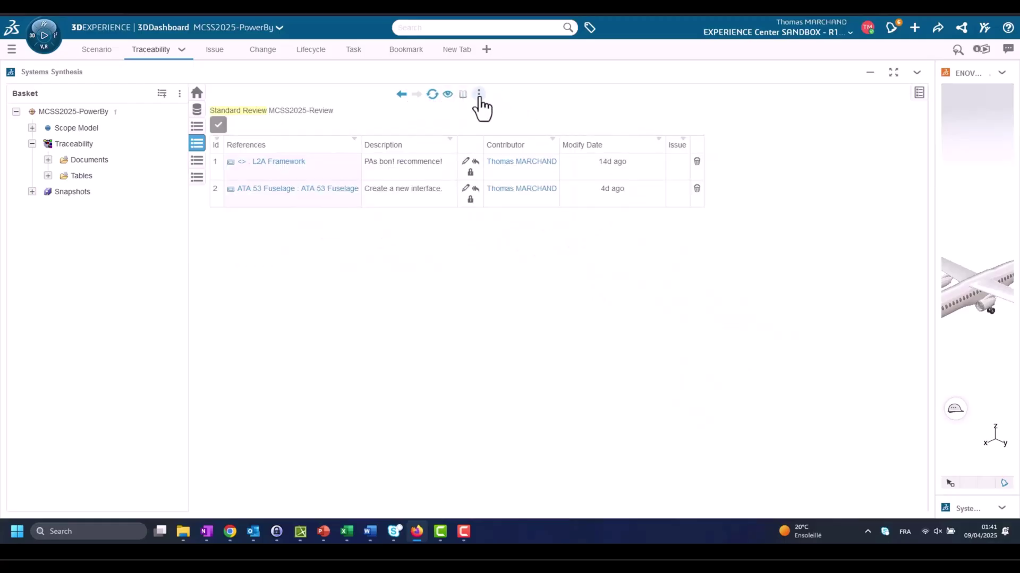
left_click(401, 94)
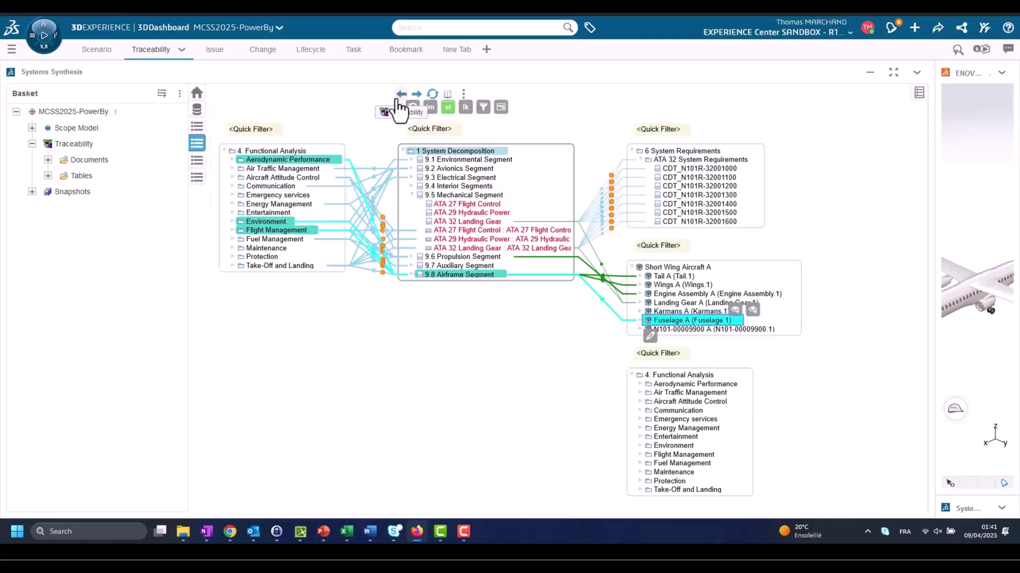
left_click(444, 198)
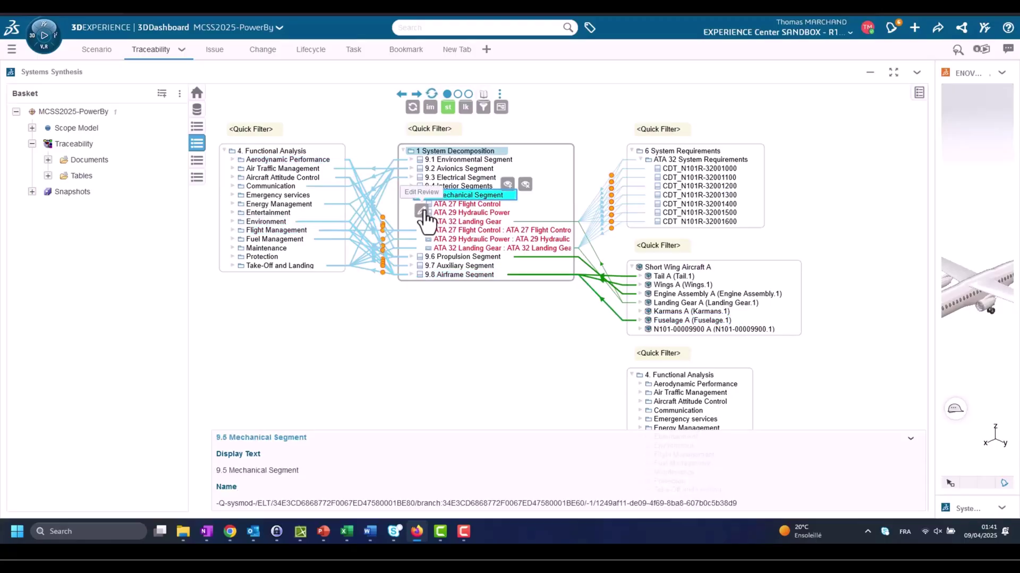
left_click(423, 212)
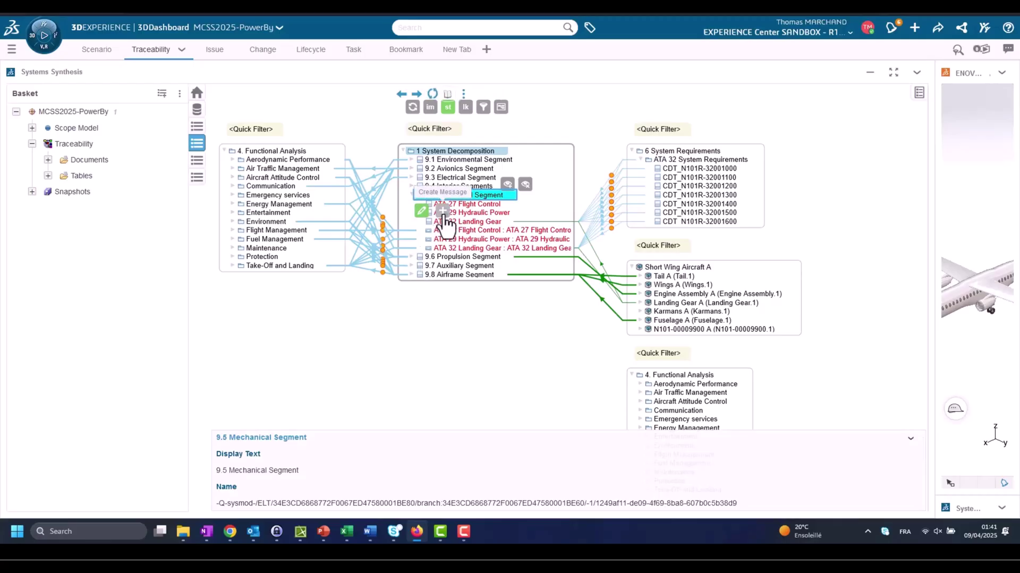
left_click(443, 212)
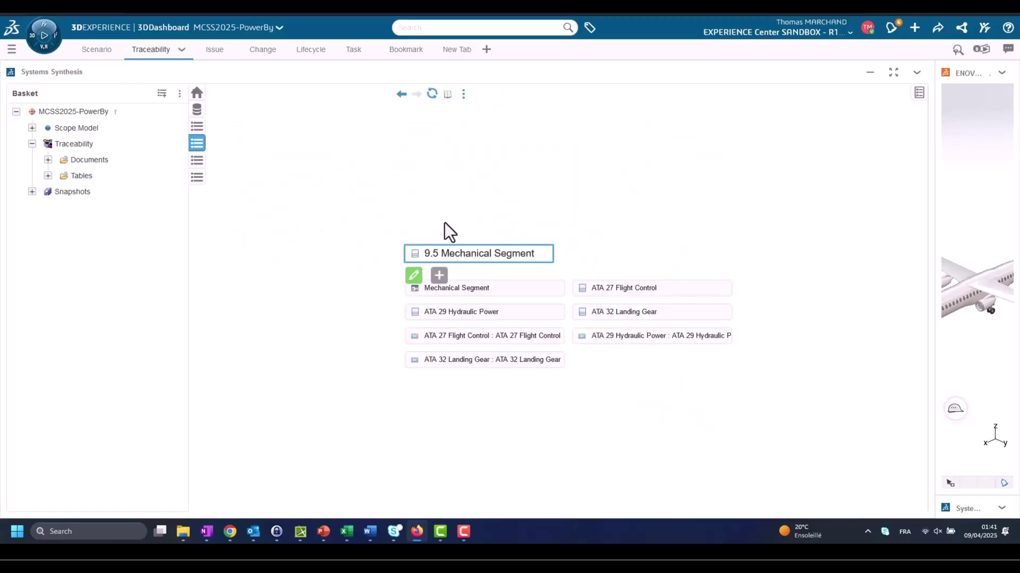
Post the review message 'Need to do some rework' on 9.5 Mechanical Segment.
left_click(439, 276)
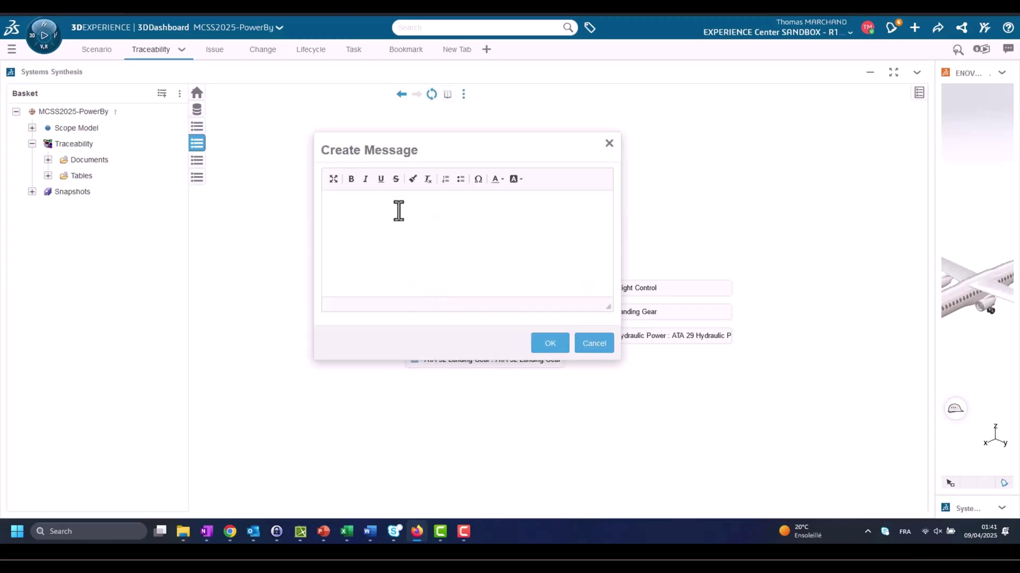
type("Need to do some rework")
left_click(549, 343)
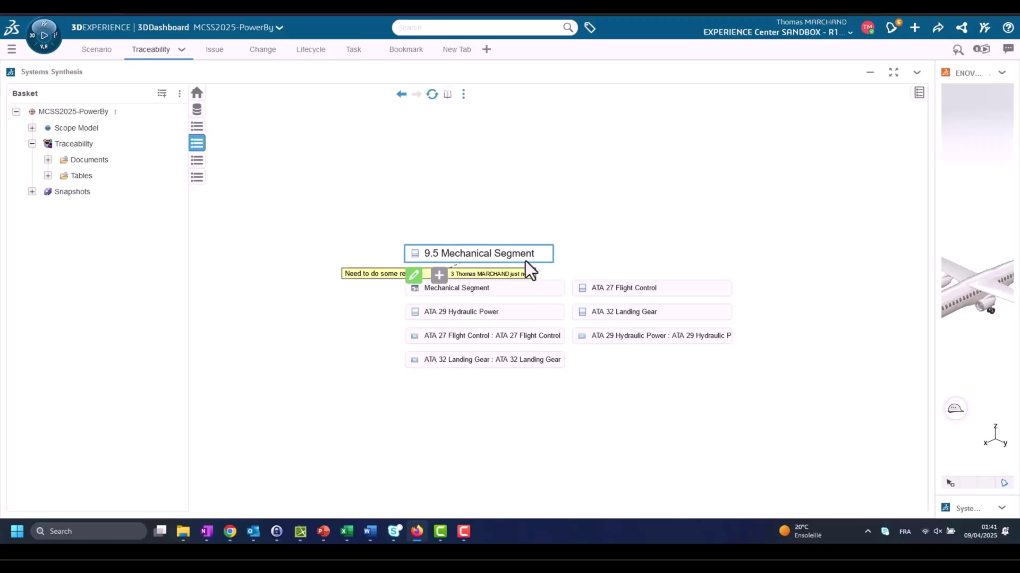
Show MCSS2025-Review as a table with widened properties, and select the rework message in row 3.
left_click(447, 96)
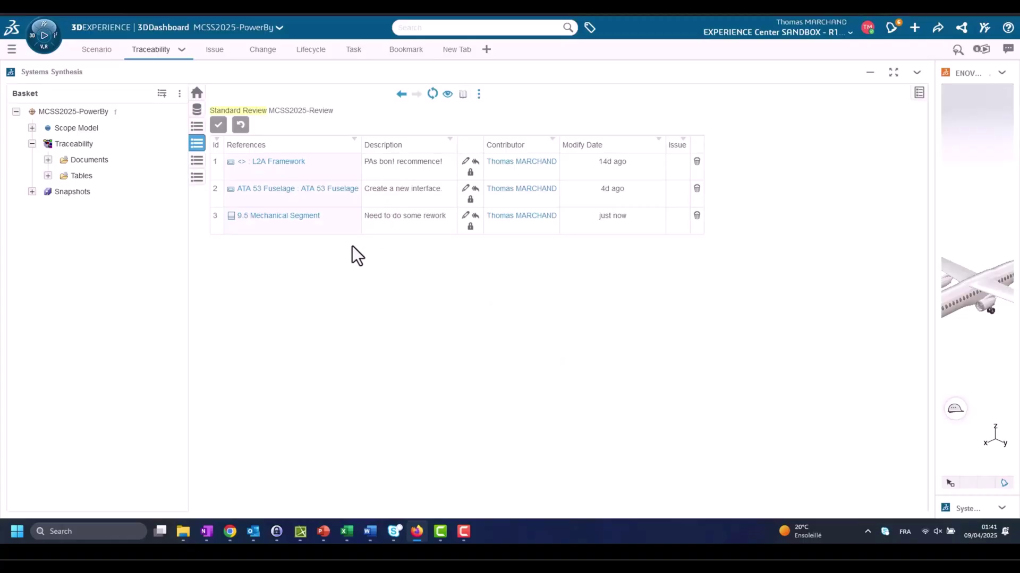
left_click_drag(369, 215, 402, 216)
left_click(918, 95)
left_click_drag(782, 127, 736, 129)
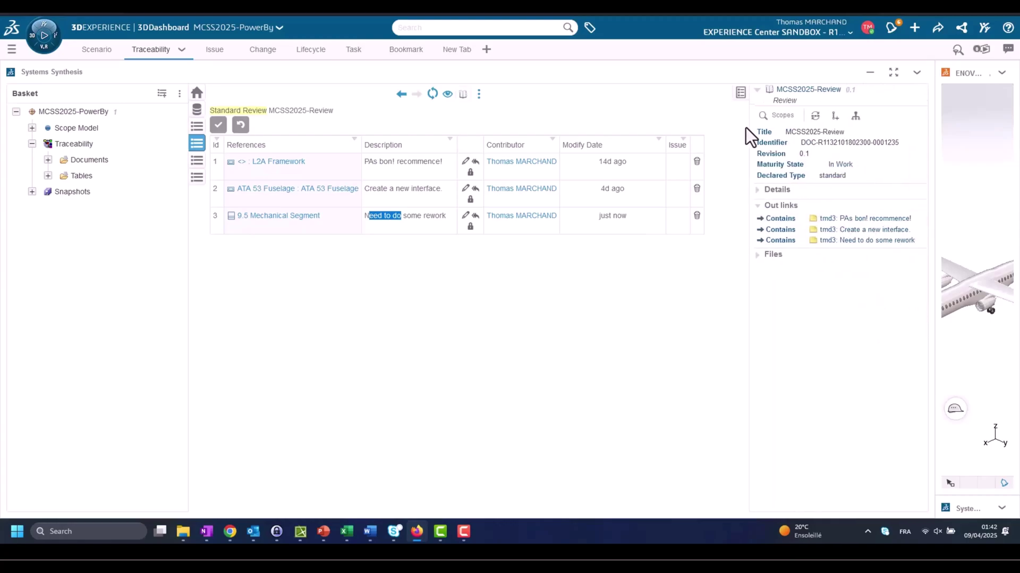
left_click(418, 227)
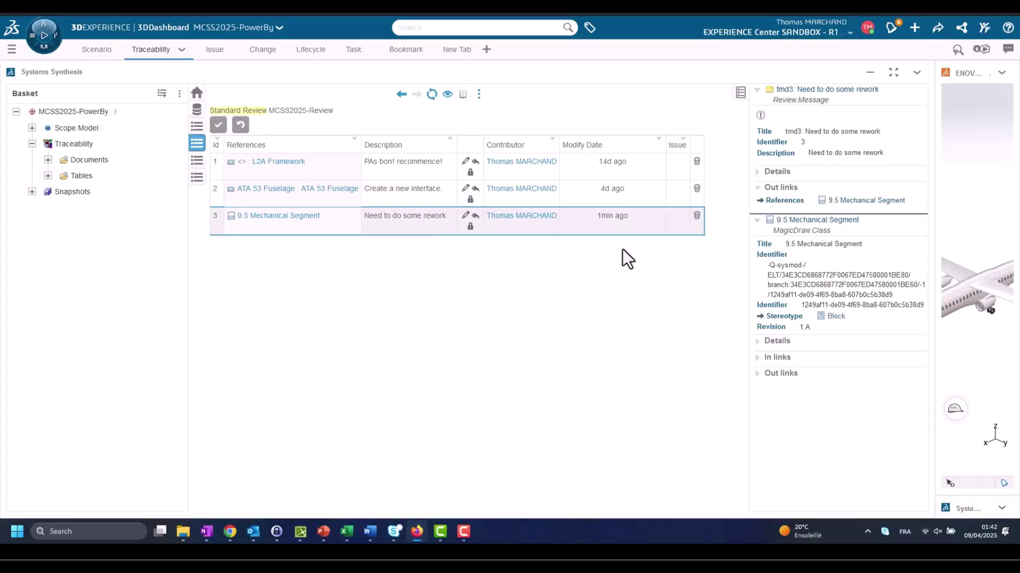
Create an issue titled 'New issue' from the rework message, keeping the default description.
left_click(760, 117)
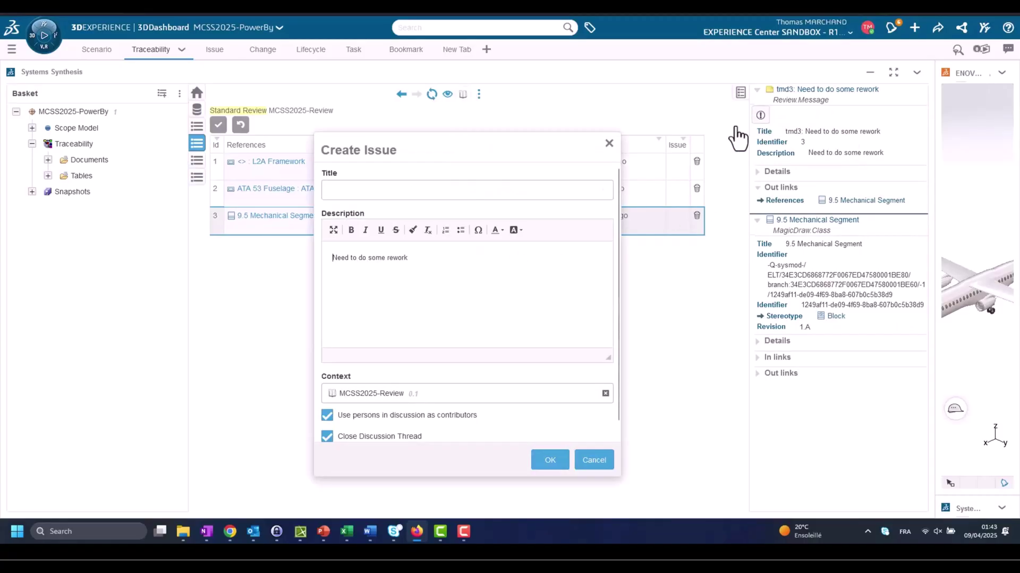
type("New issue")
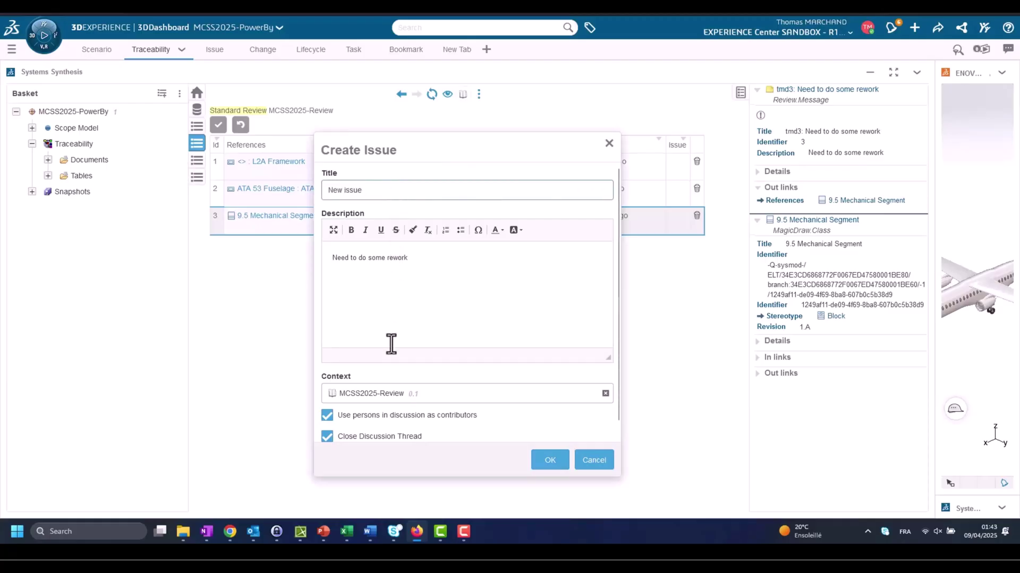
scroll(403, 356, "down", 1)
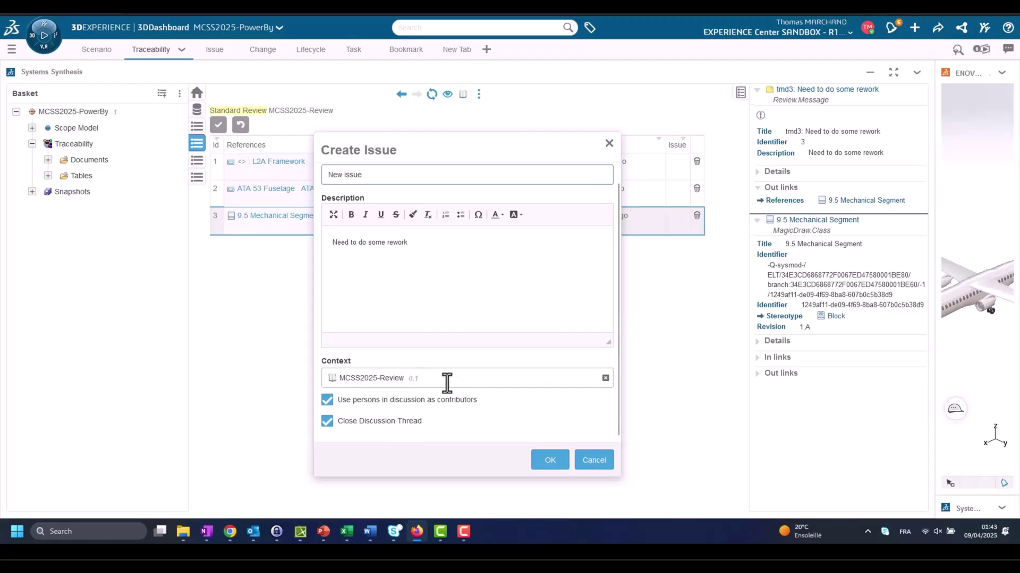
left_click(545, 462)
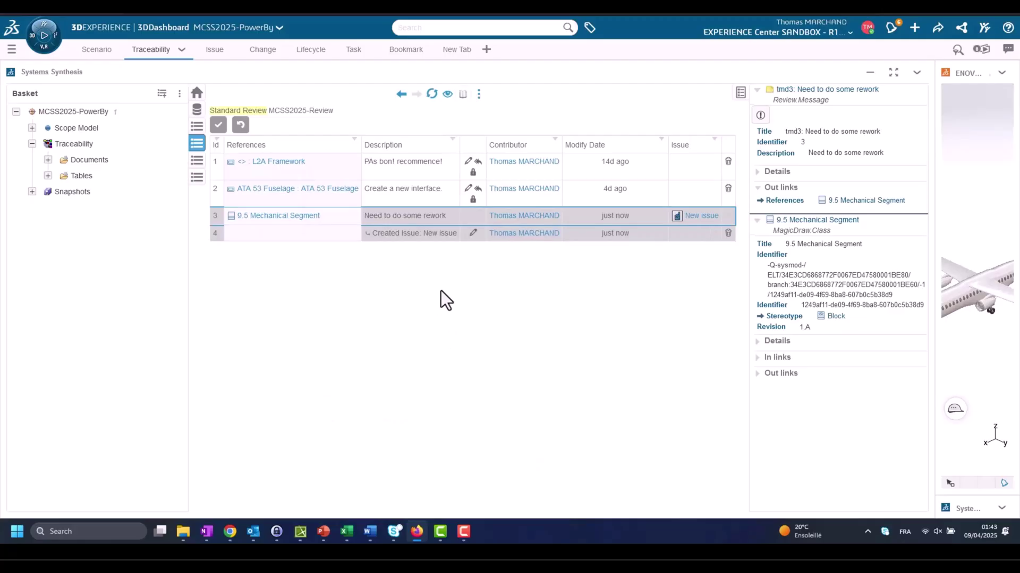
Switch to Issue Management and refresh the list of issues.
left_click(218, 50)
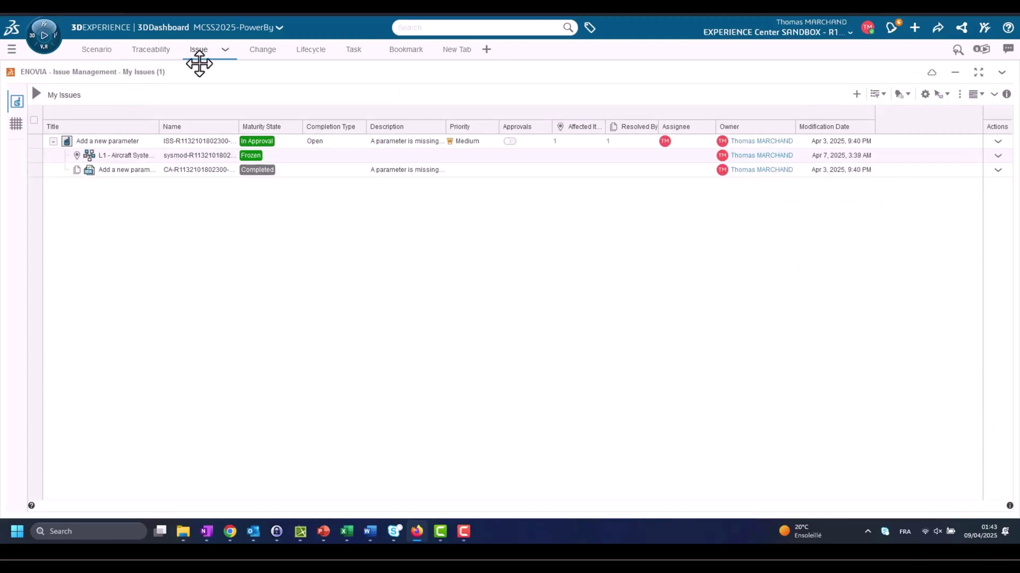
left_click(230, 57)
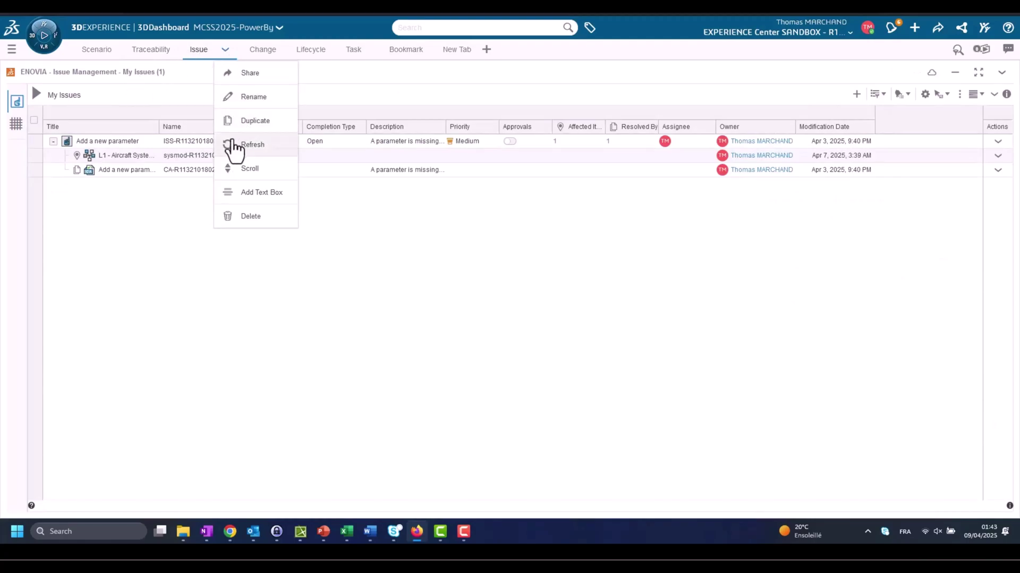
left_click(234, 149)
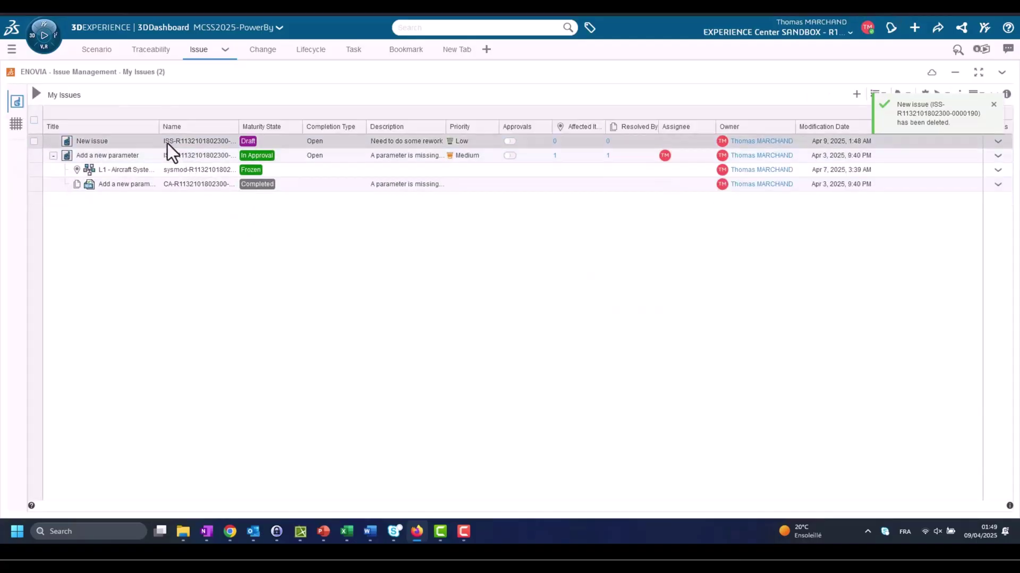
Open New issue's properties and view its attachments, then its empty Affected Items.
left_click(167, 142)
left_click(145, 141)
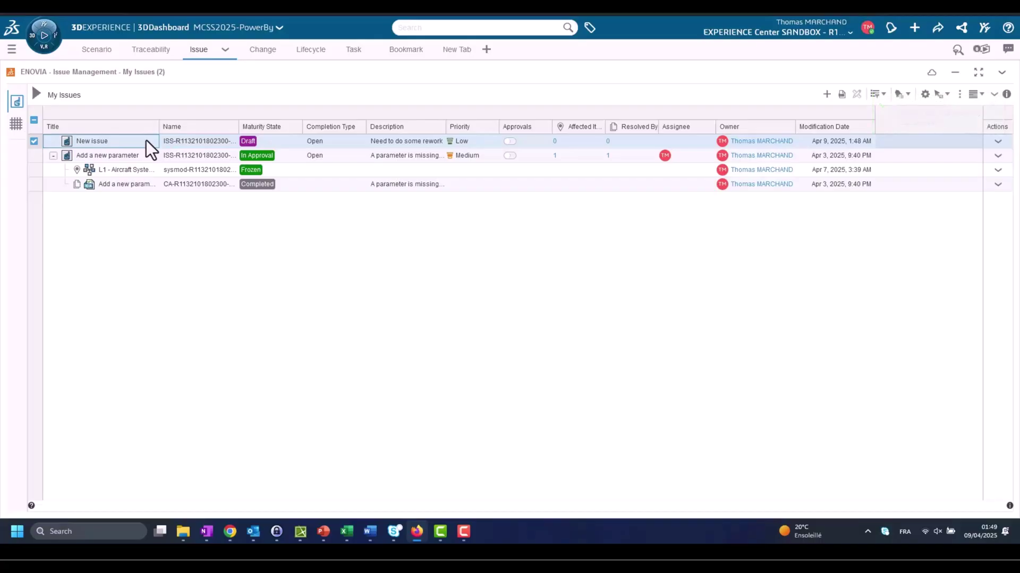
double_click(146, 141)
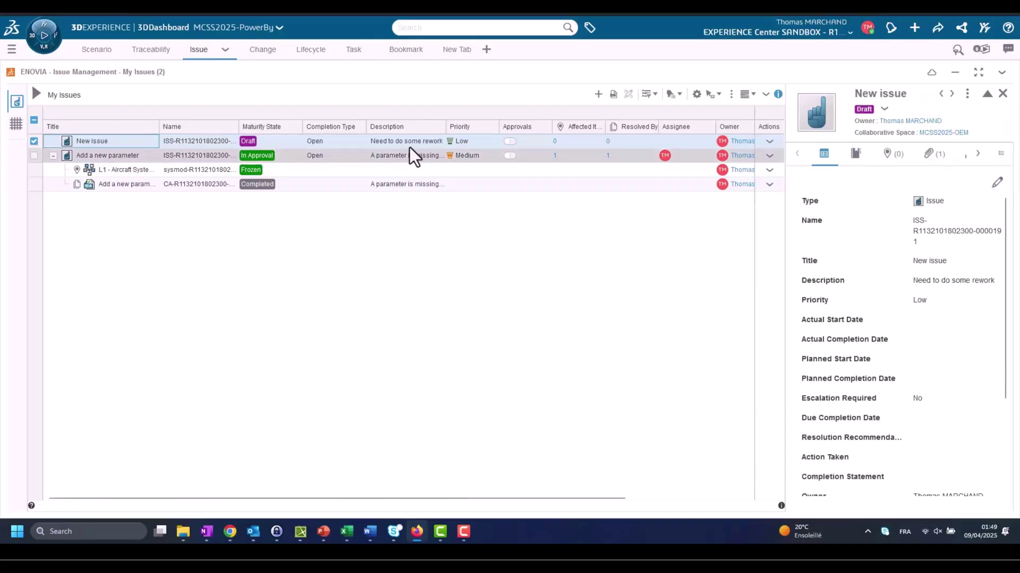
left_click(927, 155)
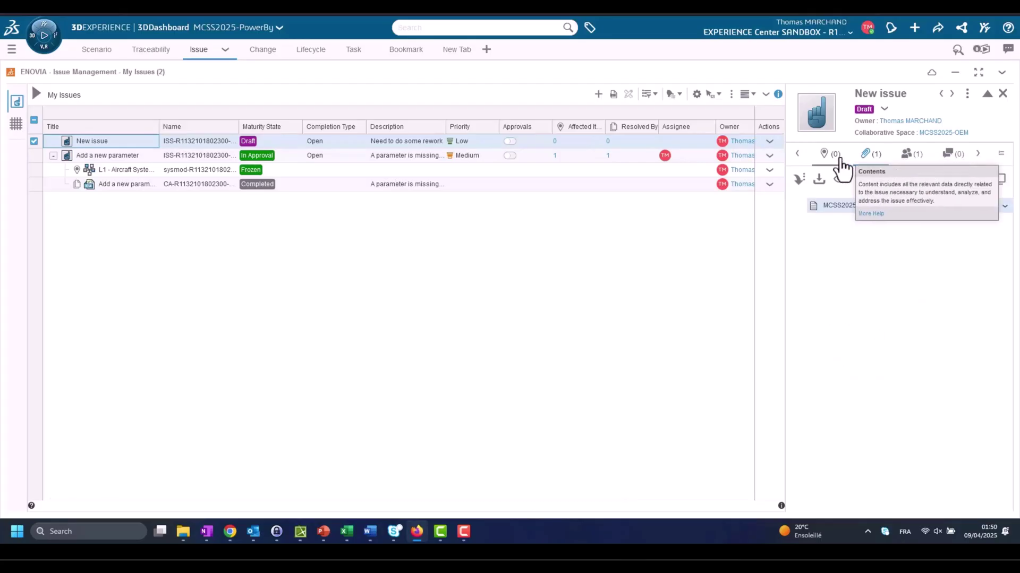
left_click(825, 155)
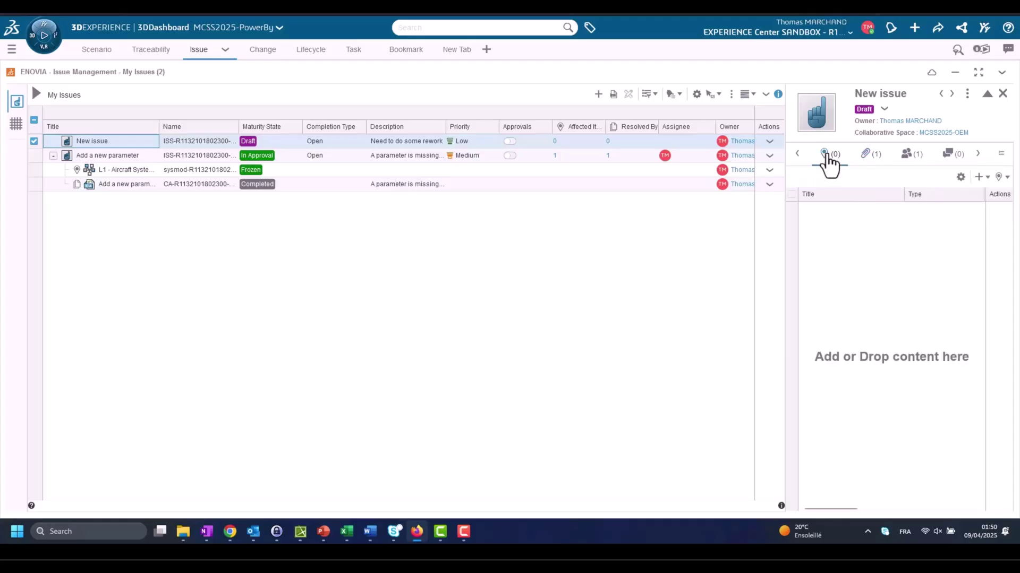
Drag the L1 - Aircraft System Problem Domain model from search history into New issue's Affected Items.
left_click(455, 29)
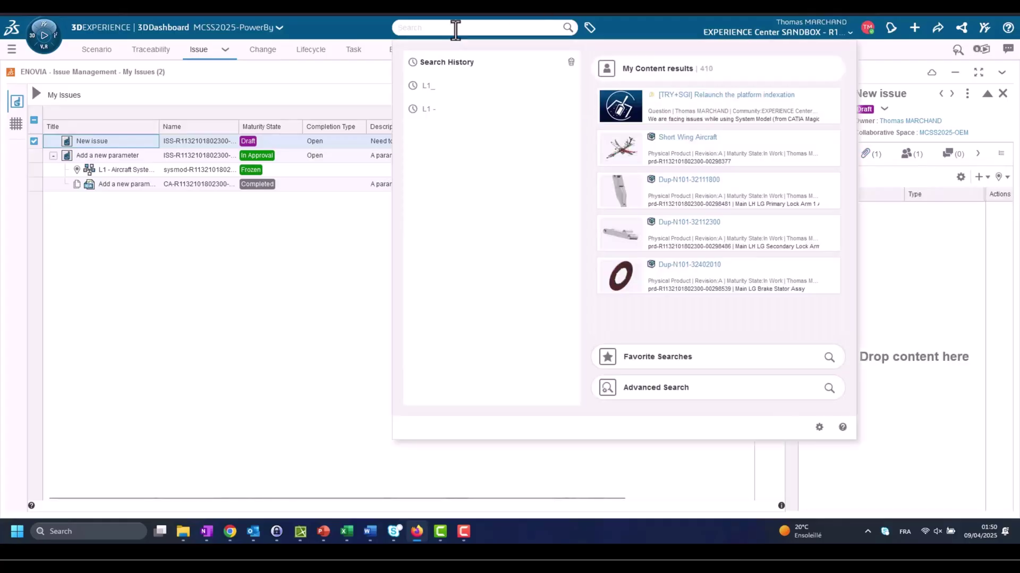
left_click(426, 110)
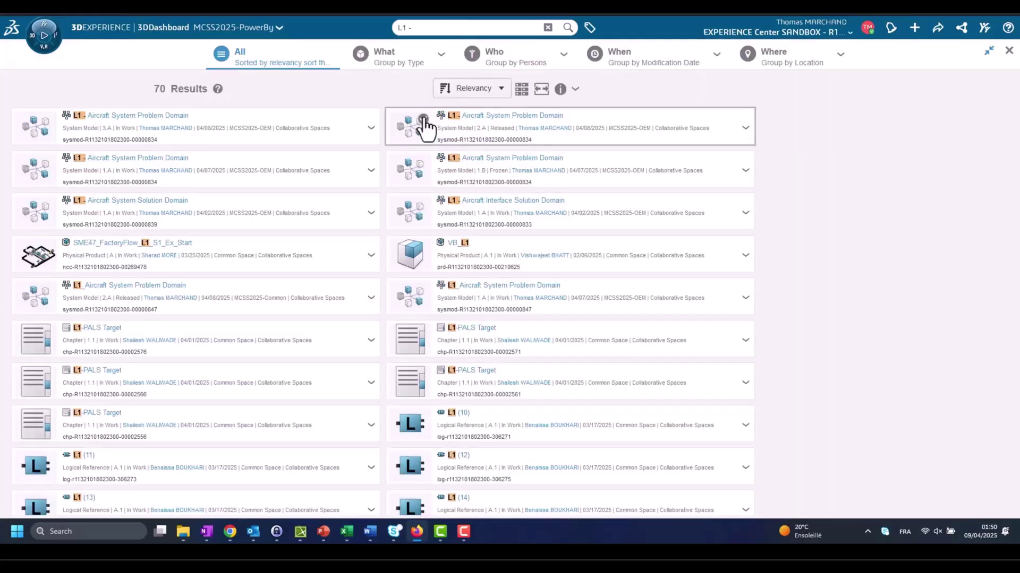
left_click_drag(425, 121, 808, 350)
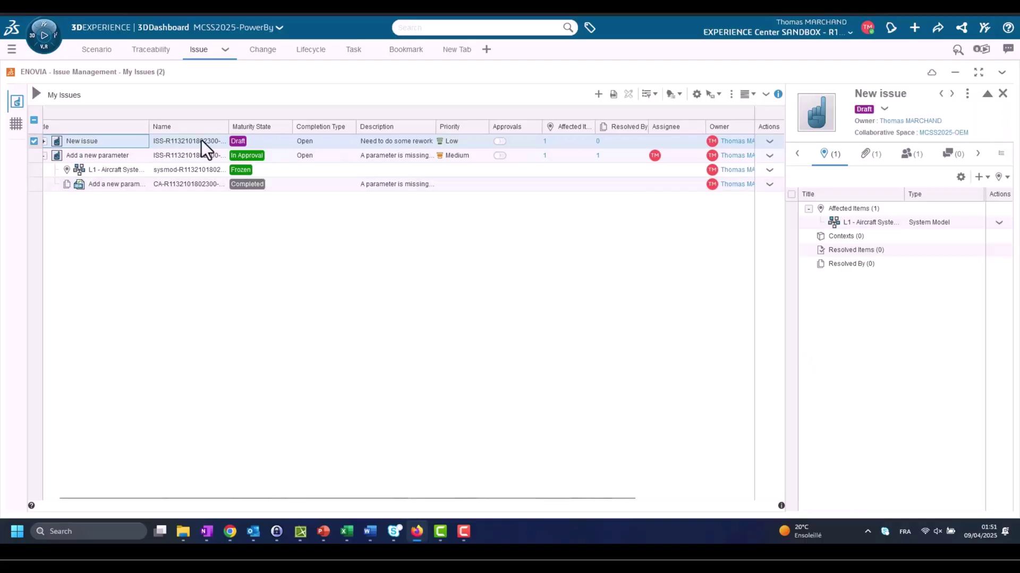
Promote New issue's maturity from Draft to To Do, then to In Work.
right_click(249, 147)
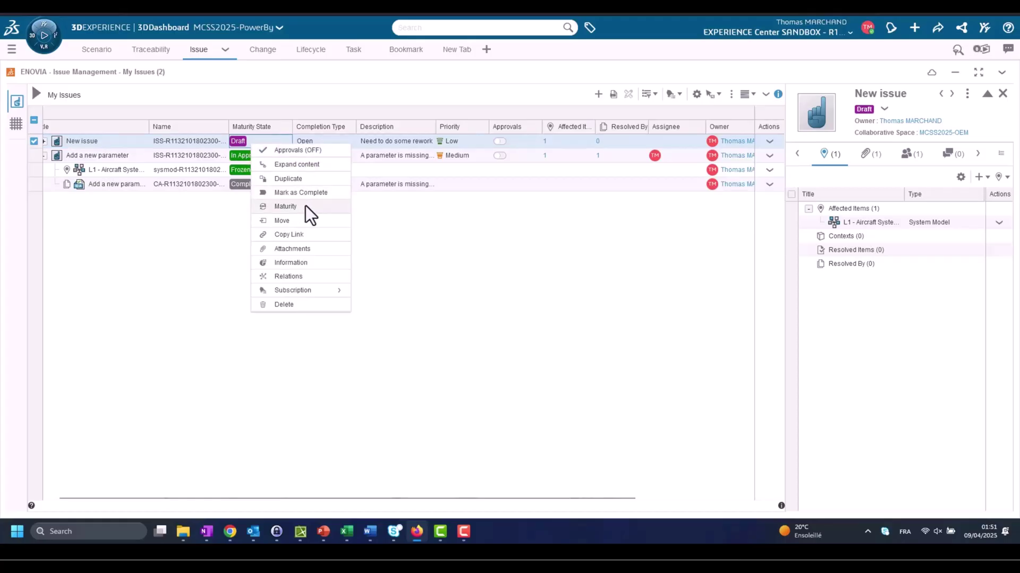
left_click(306, 206)
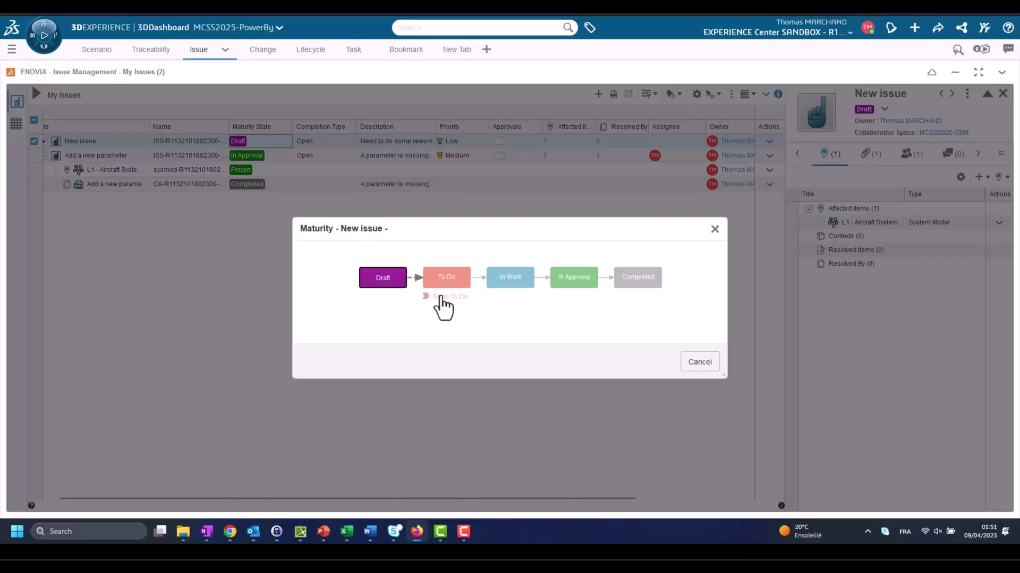
left_click(440, 297)
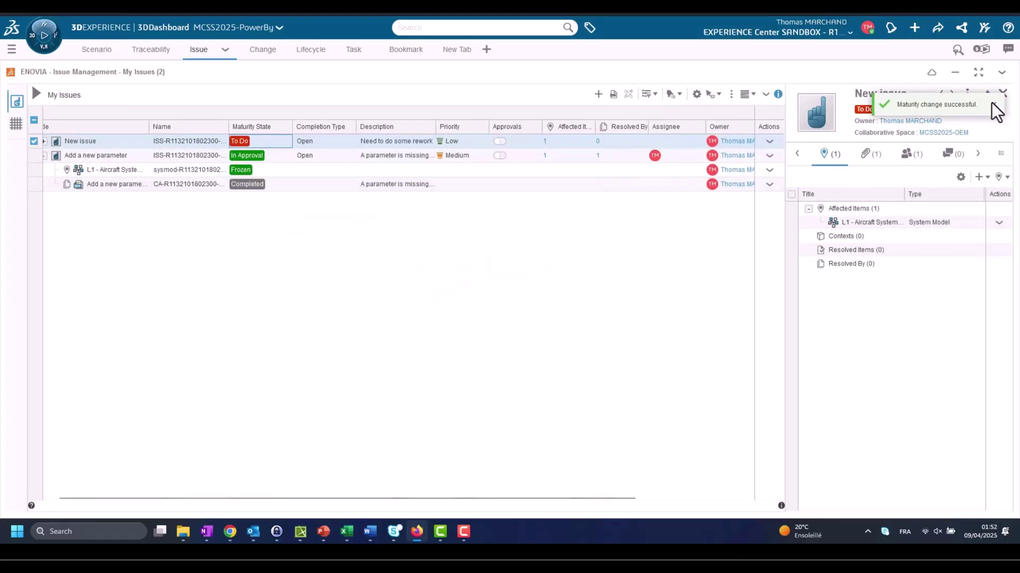
left_click(993, 104)
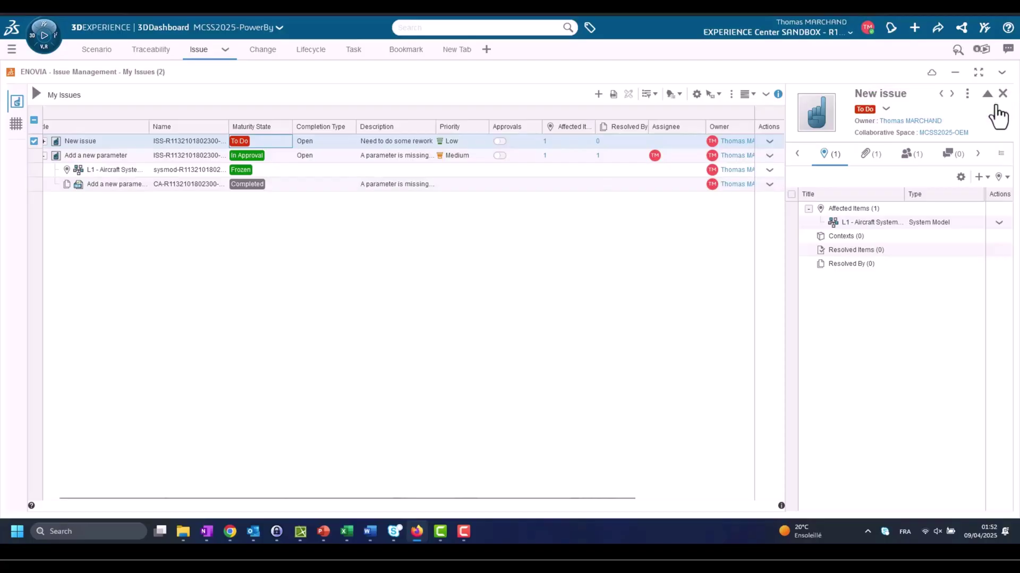
left_click(887, 111)
left_click(897, 137)
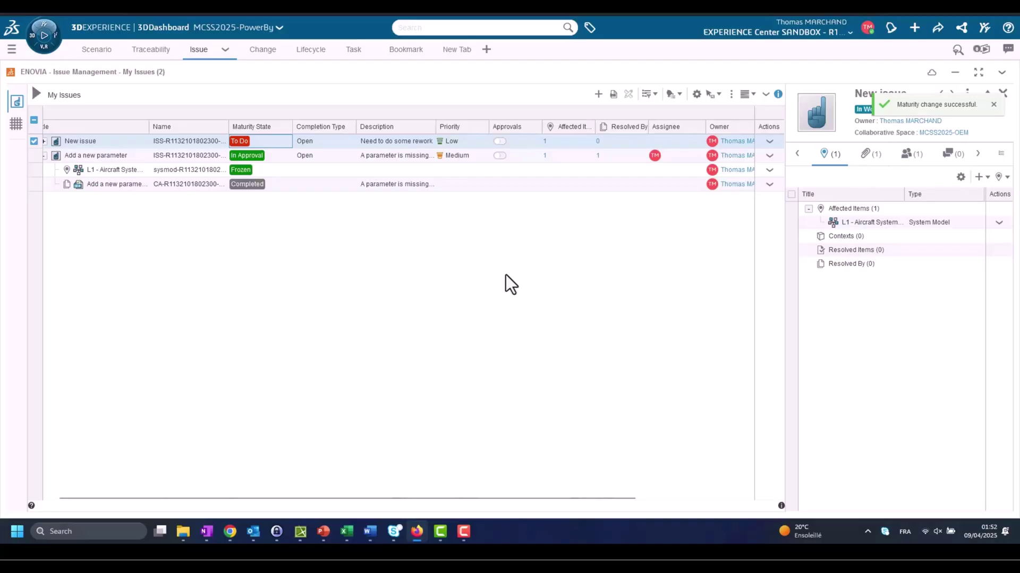
left_click(992, 106)
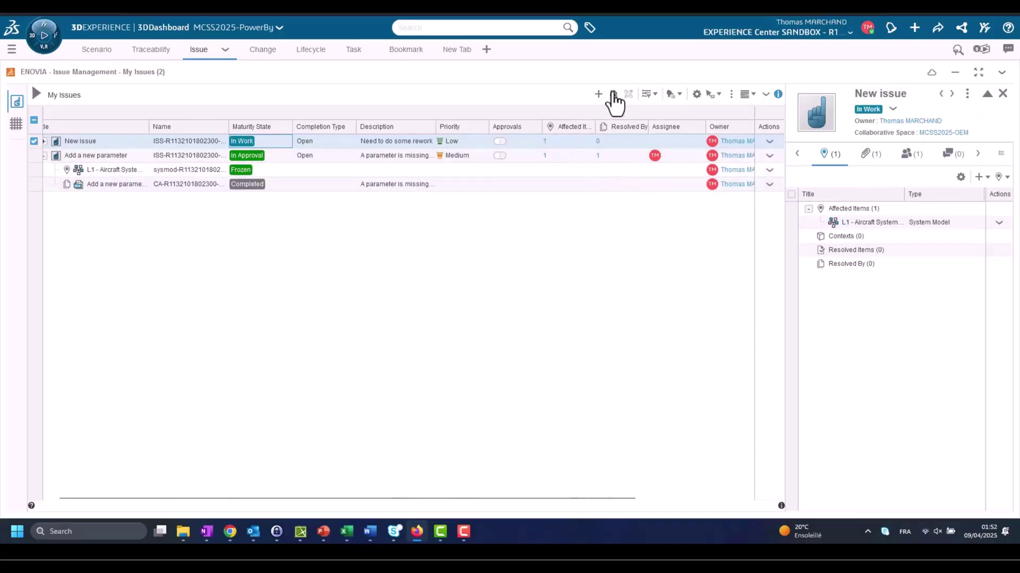
Create change action 'New Change action' due 10 April 2025 and begin work on it.
left_click(613, 94)
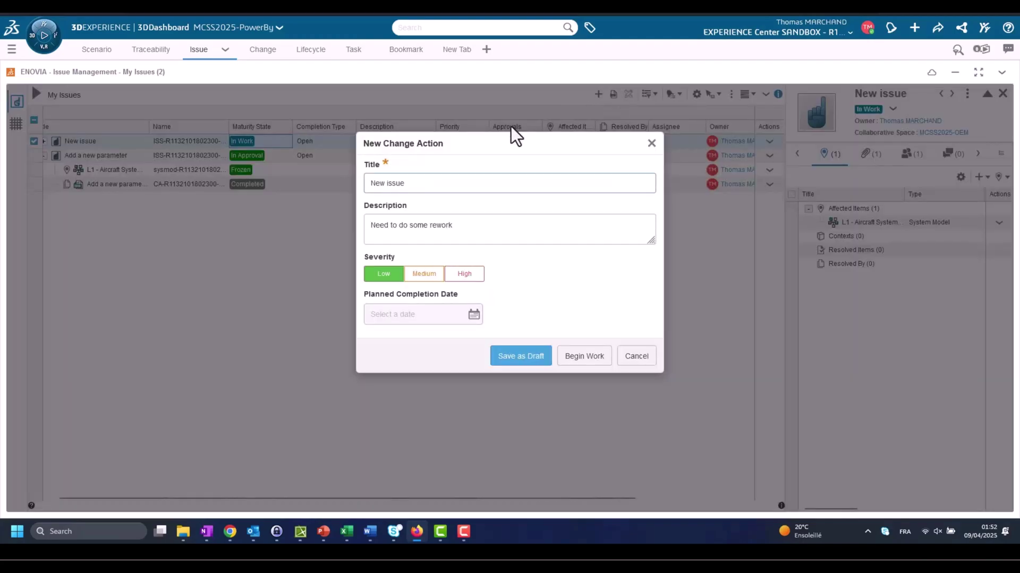
key("BackSpace")
key("BackSpace")
key("BackSpace")
key("BackSpace")
key("BackSpace")
type("Change action")
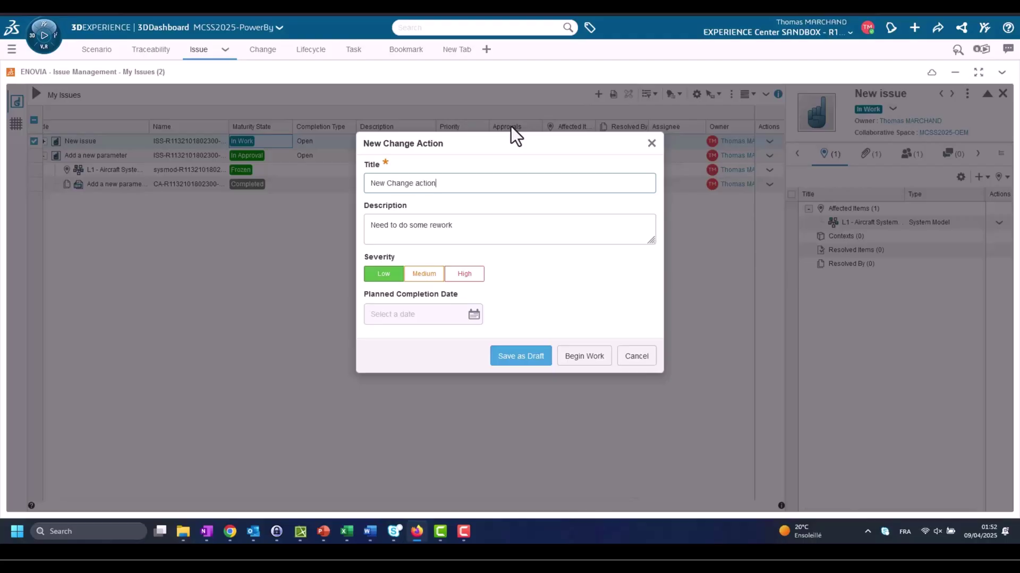
left_click(473, 315)
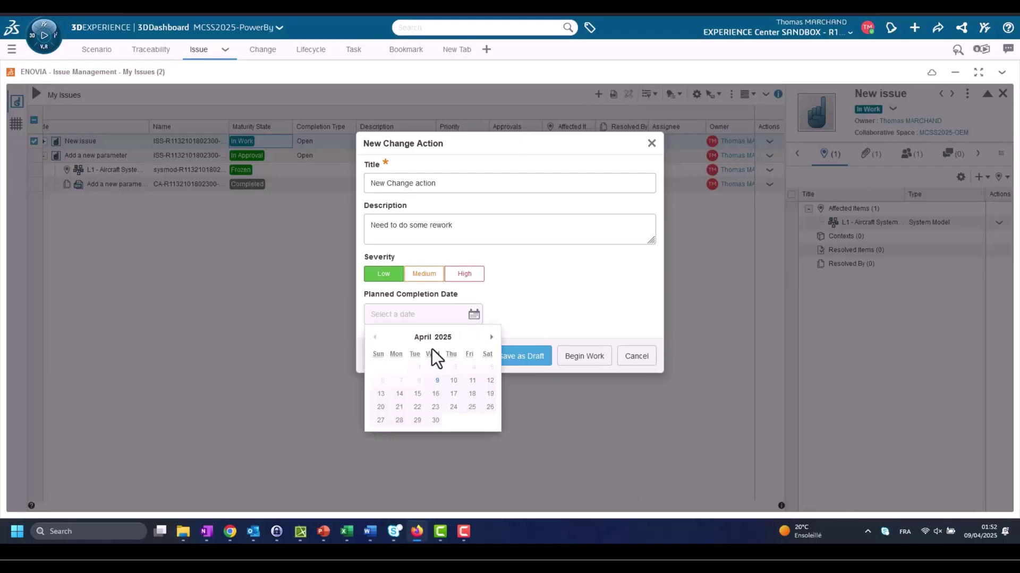
left_click(453, 380)
left_click(577, 356)
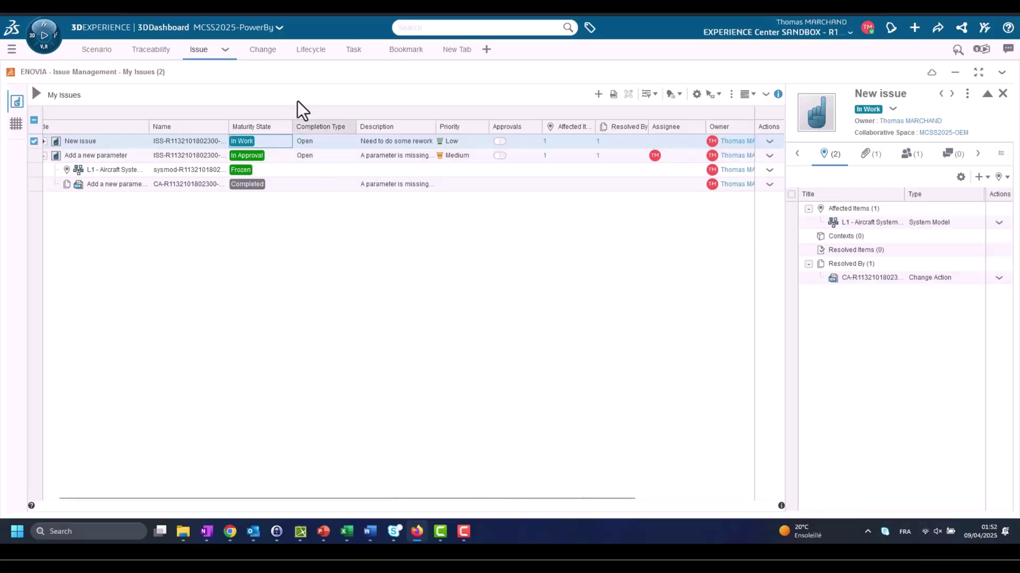
left_click(262, 59)
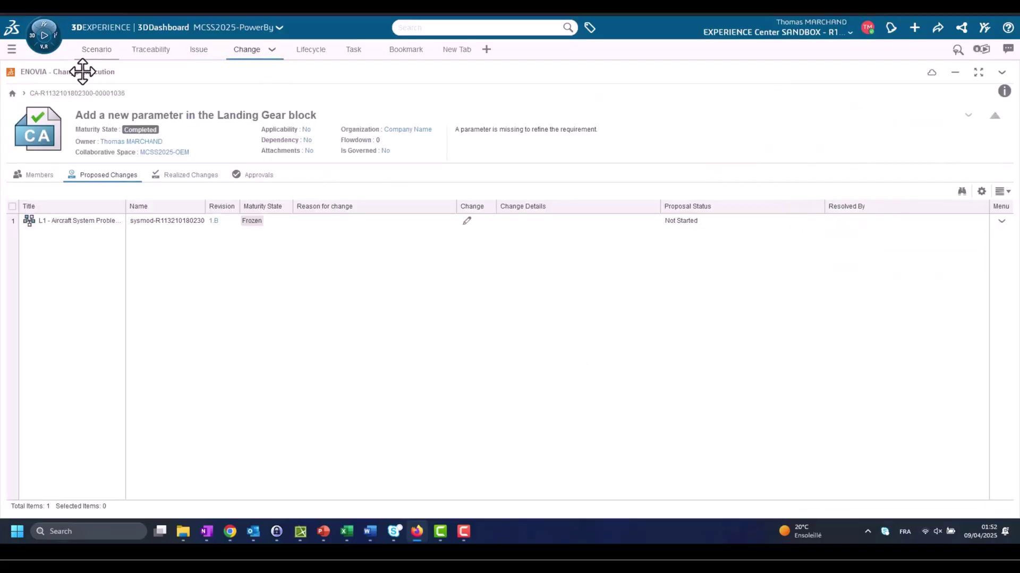
Go back to the Change Execution home page and list My Change Actions.
left_click(11, 94)
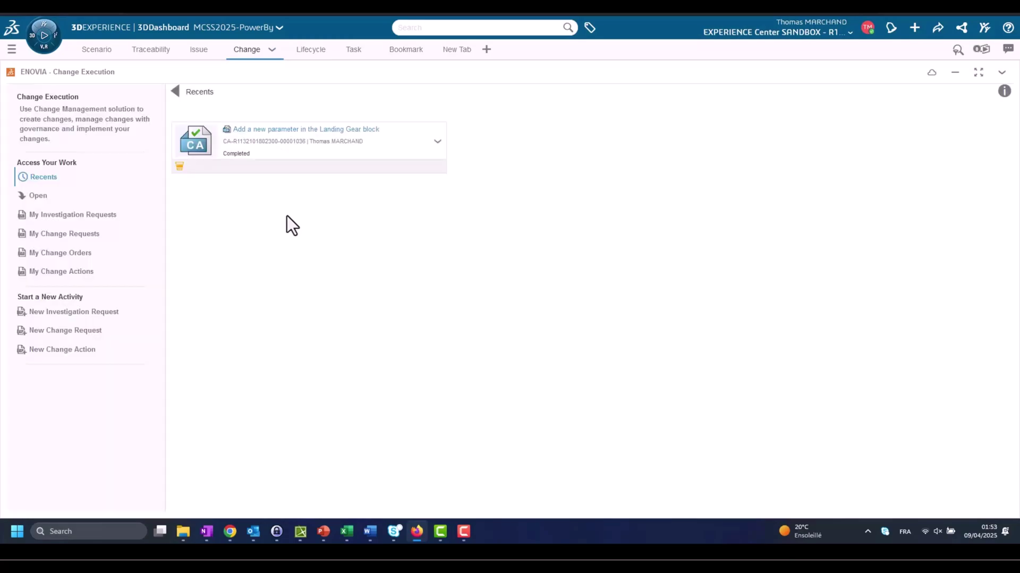
left_click(62, 272)
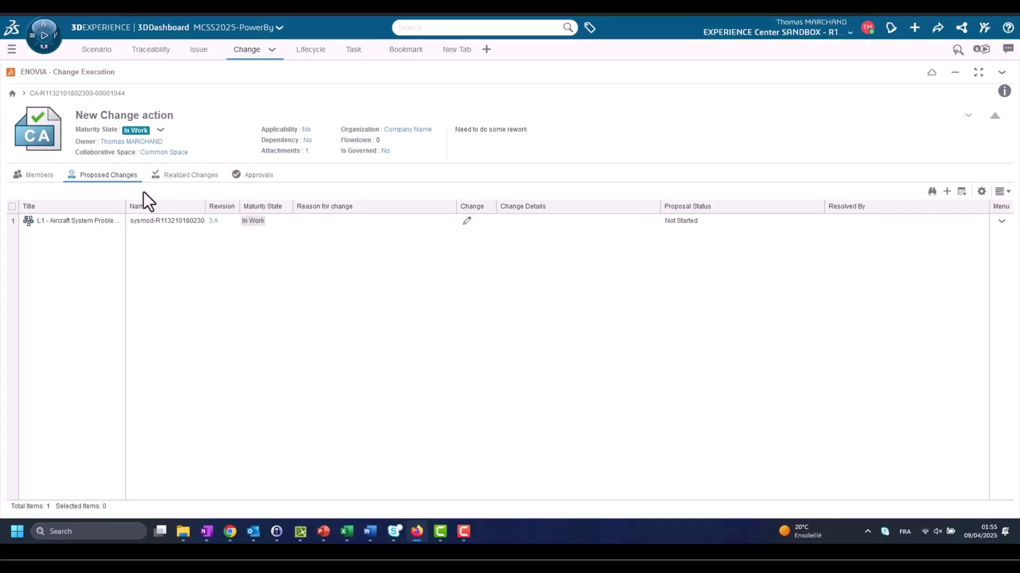
Show the New Change action's Members list.
left_click(29, 178)
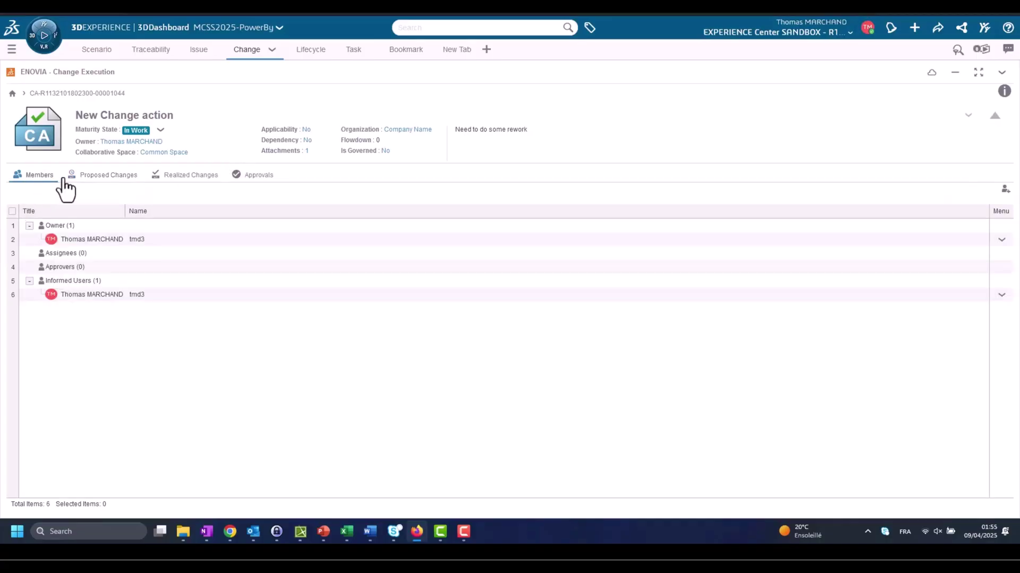
double_click(66, 268)
key("Escape")
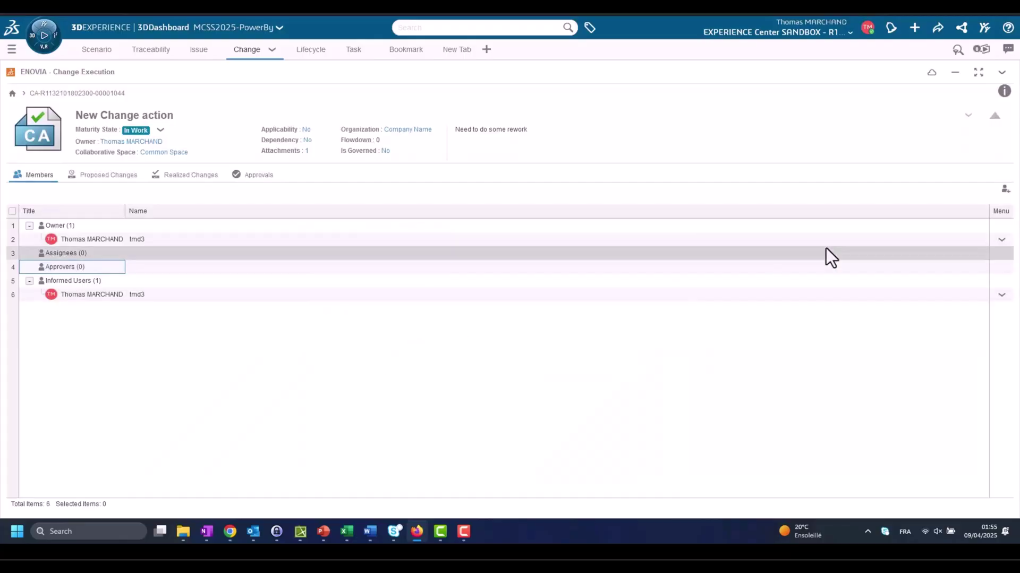
Add the owner's user login as an Approver, then return to Proposed Changes.
left_click(1005, 190)
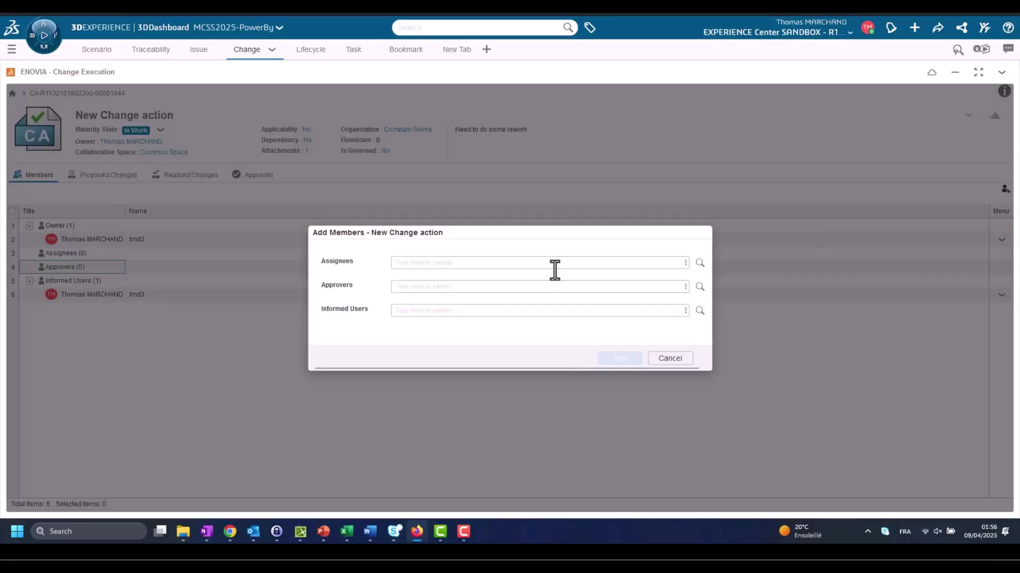
left_click(456, 286)
type("tmd3")
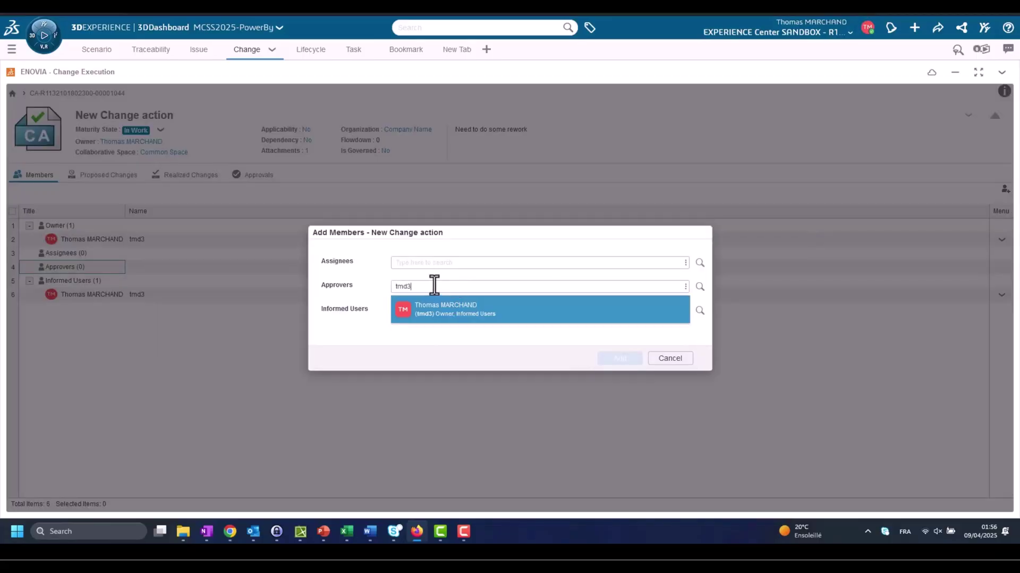
left_click(415, 307)
left_click(605, 359)
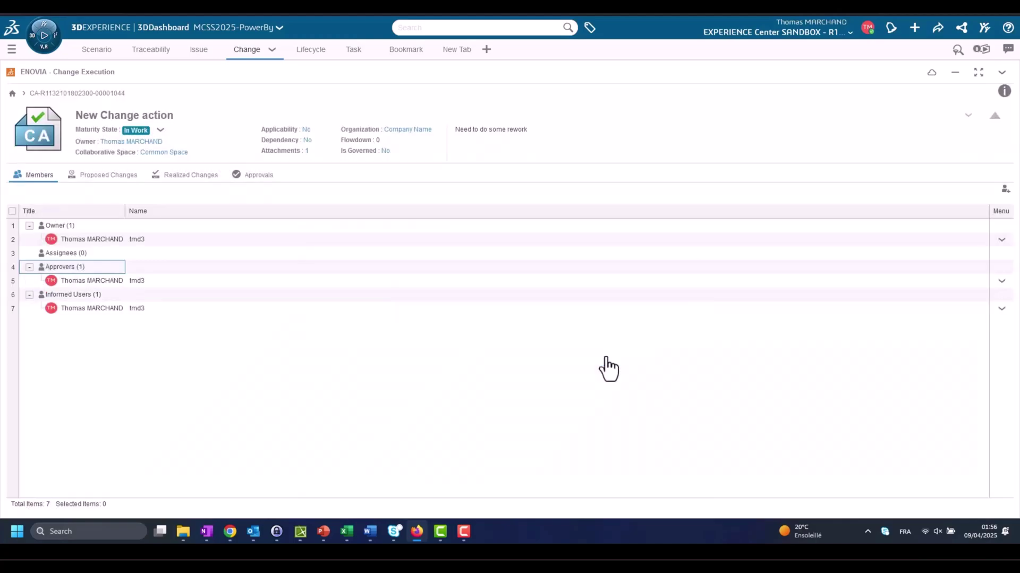
left_click(95, 177)
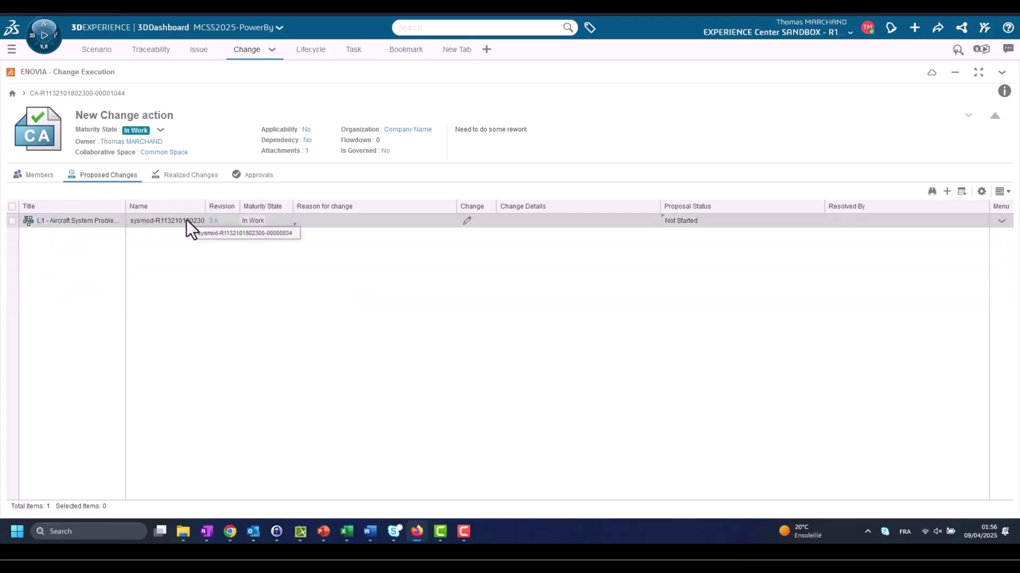
Check Approvals for a running approval and try setting the maturity state to In Approval.
left_click(254, 175)
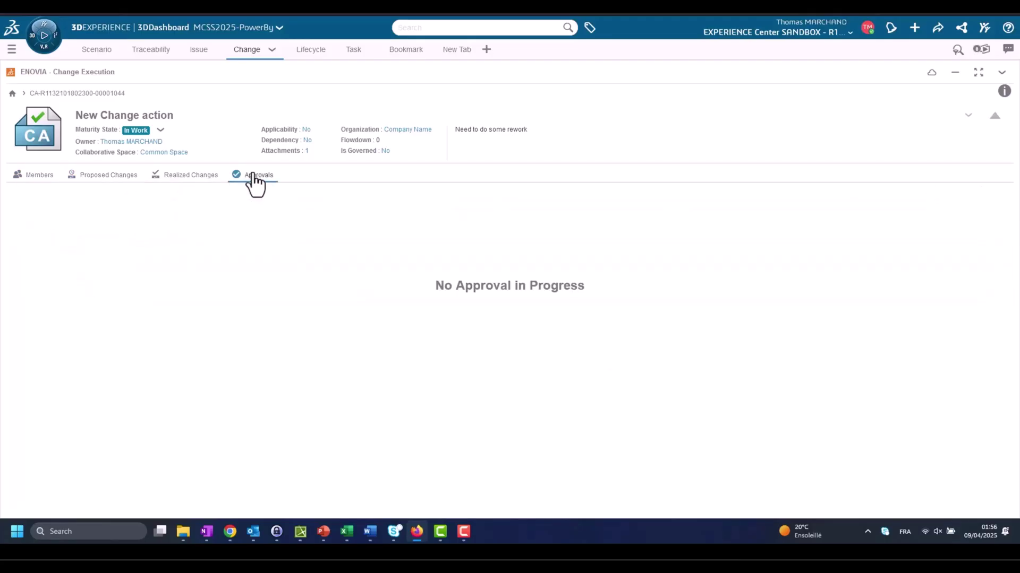
left_click(114, 186)
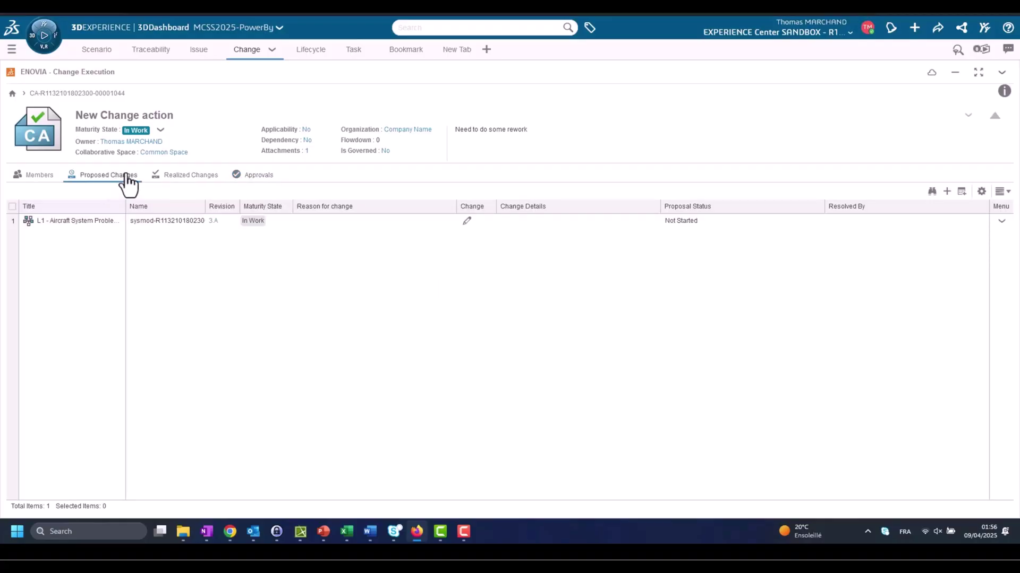
left_click(161, 132)
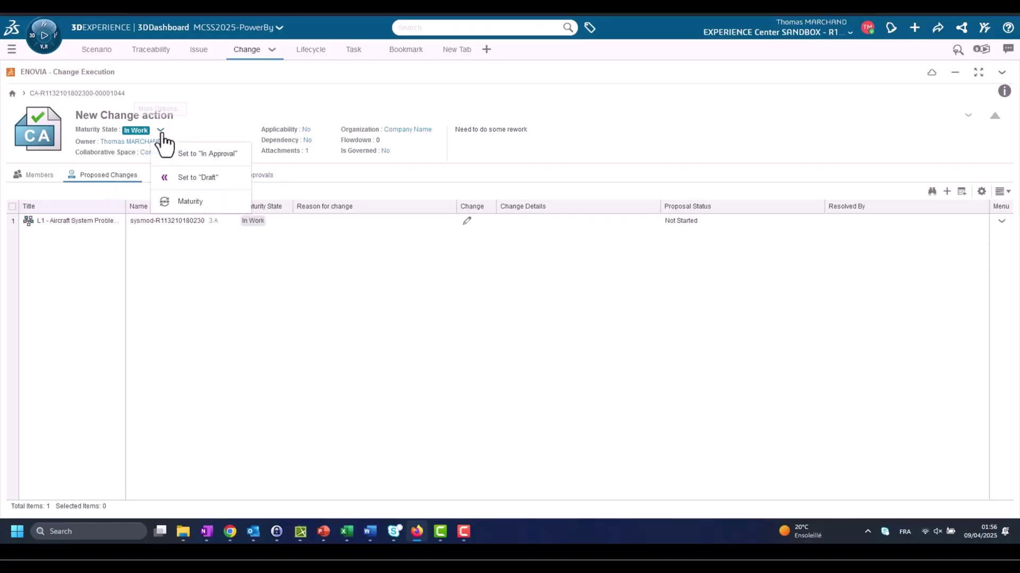
left_click(205, 158)
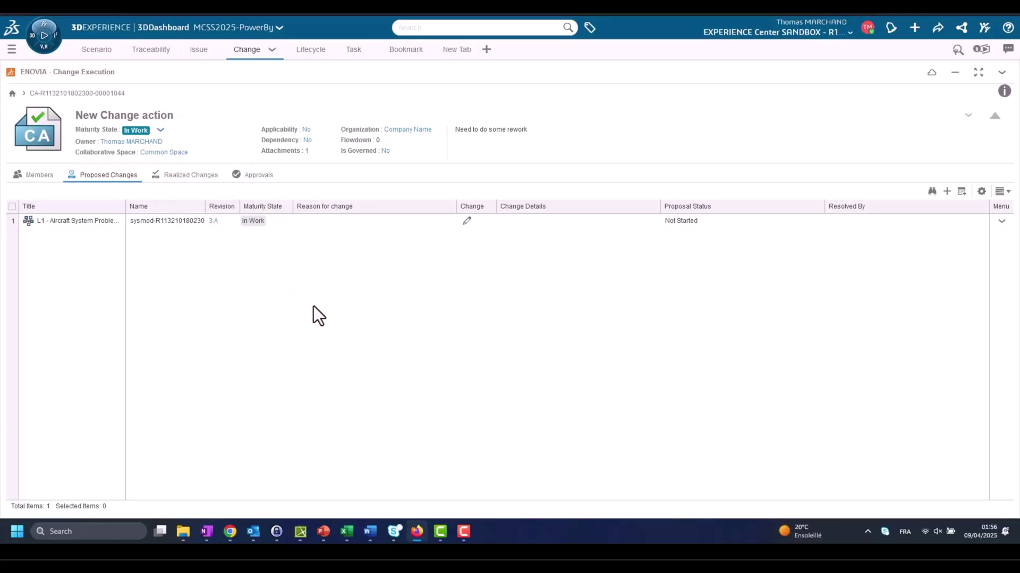
Bring up the Open With options for the proposed L1 - Aircraft System Problem Domain model.
left_click(185, 222)
right_click(185, 221)
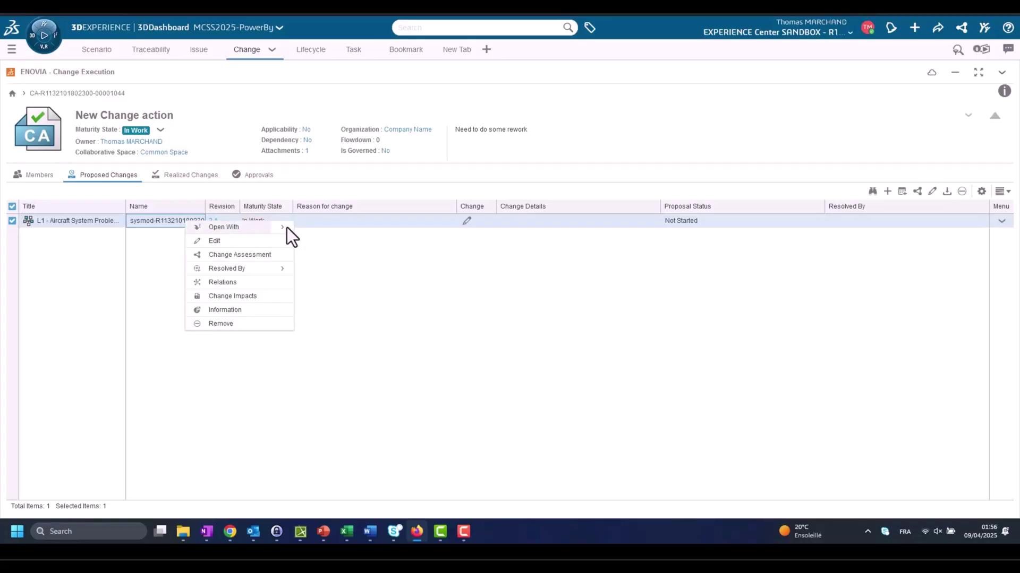
mouse_move(286, 227)
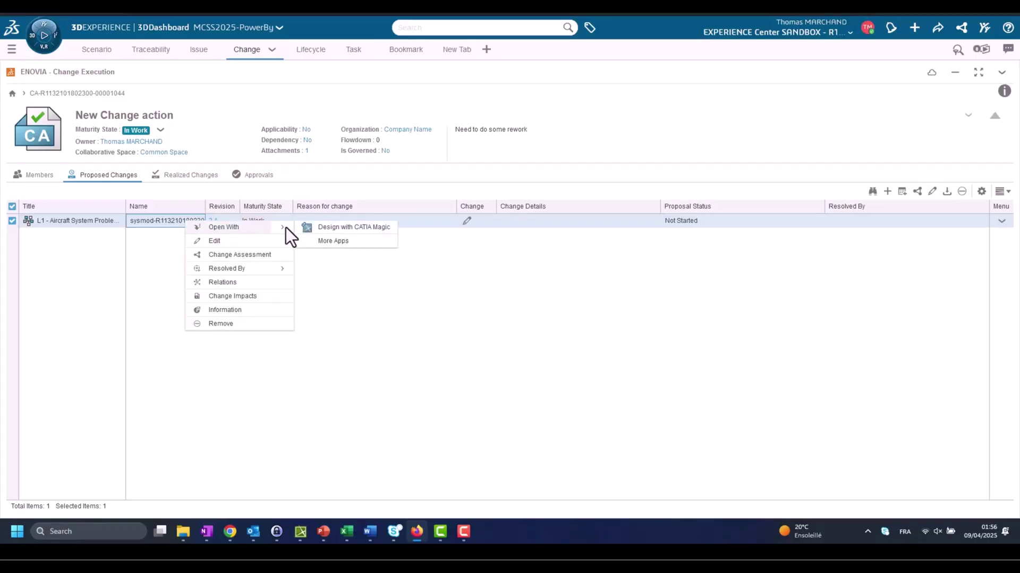
Open the model in CATIA Magic and lock the N102 System Decomposition diagram for editing.
left_click(333, 229)
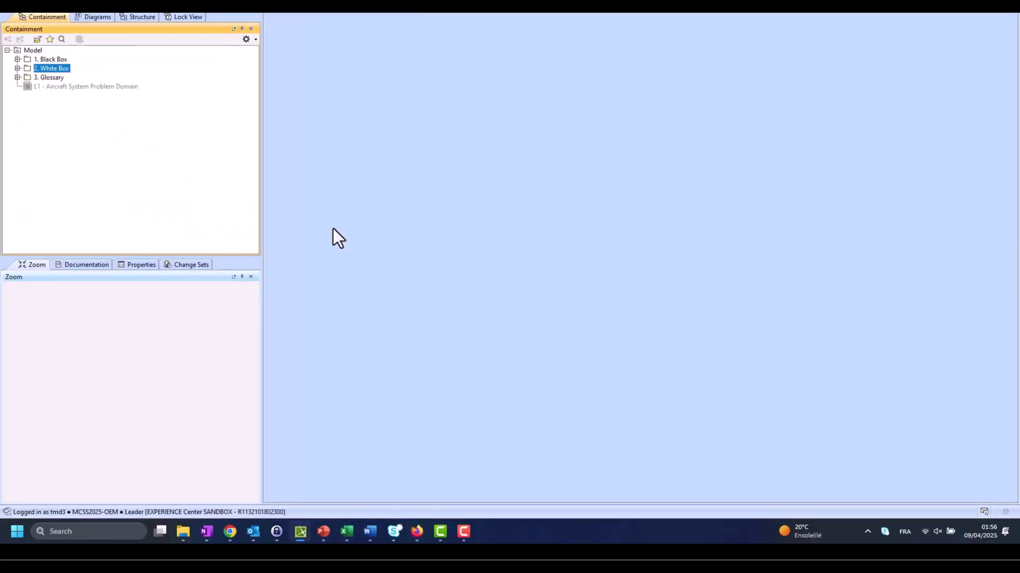
left_click(17, 68)
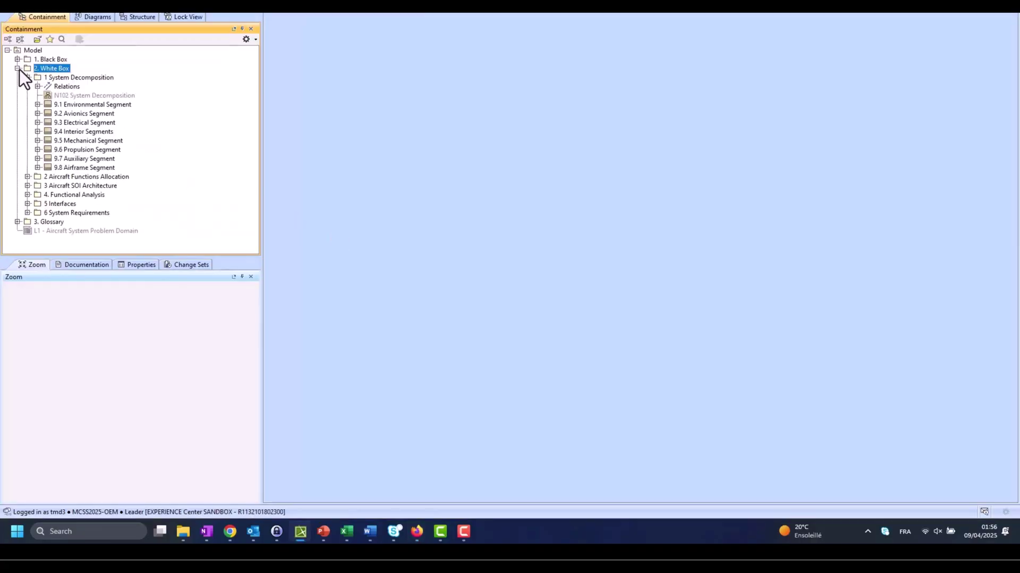
double_click(60, 97)
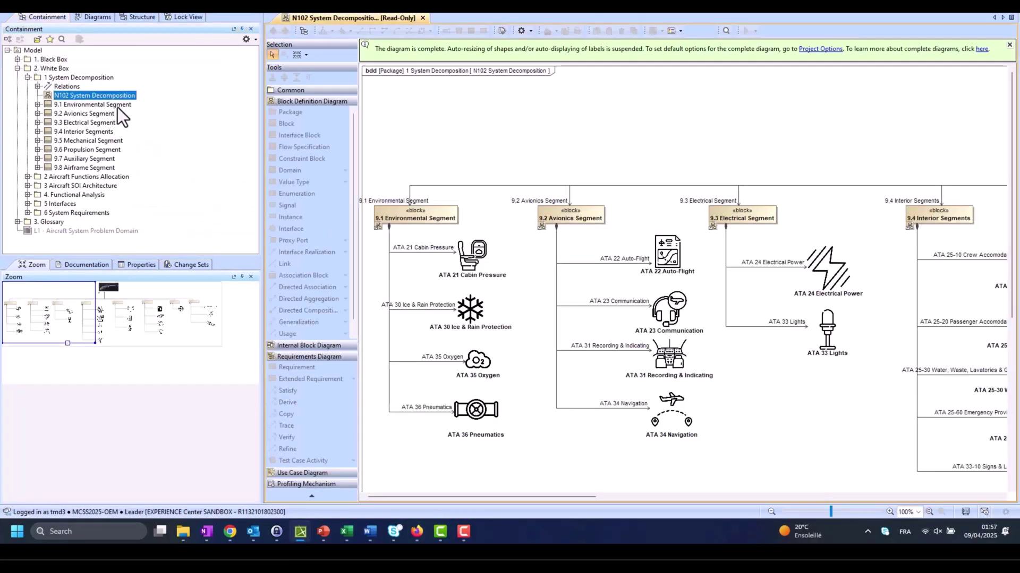
right_click(453, 97)
left_click(623, 102)
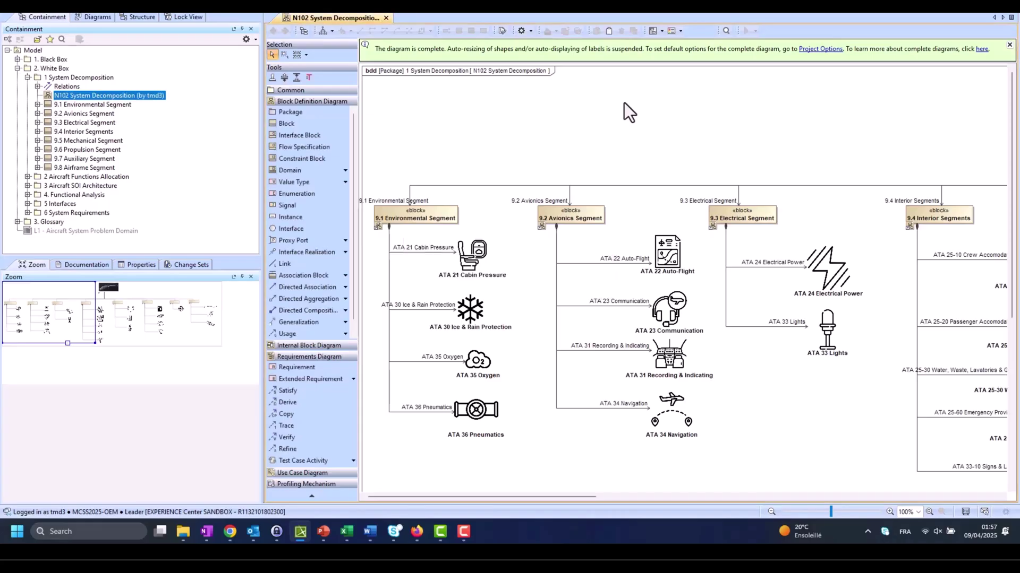
left_click_drag(508, 497, 682, 498)
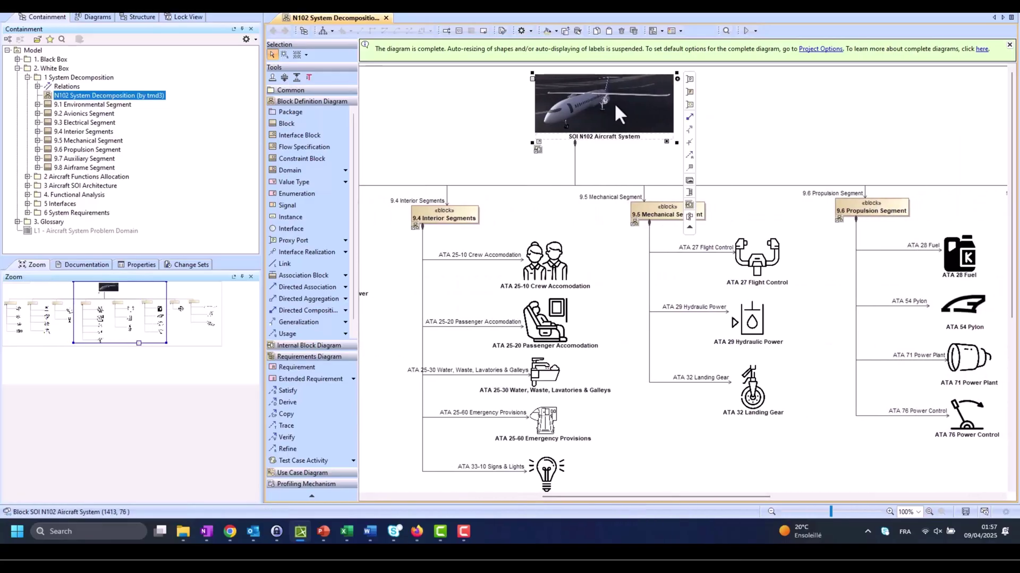
Open the N102 ATA System Architecture diagram and lock it for editing.
double_click(614, 103)
right_click(493, 232)
left_click(606, 104)
right_click(606, 104)
left_click(793, 109)
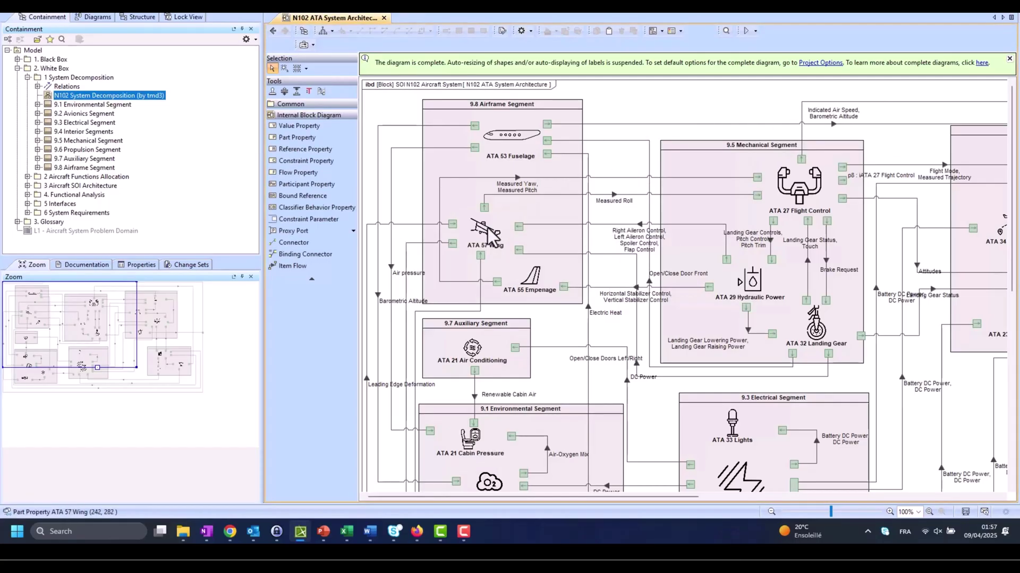
Add proxy port p28 on the left border of the ATA 57 Wing block.
left_click(533, 176)
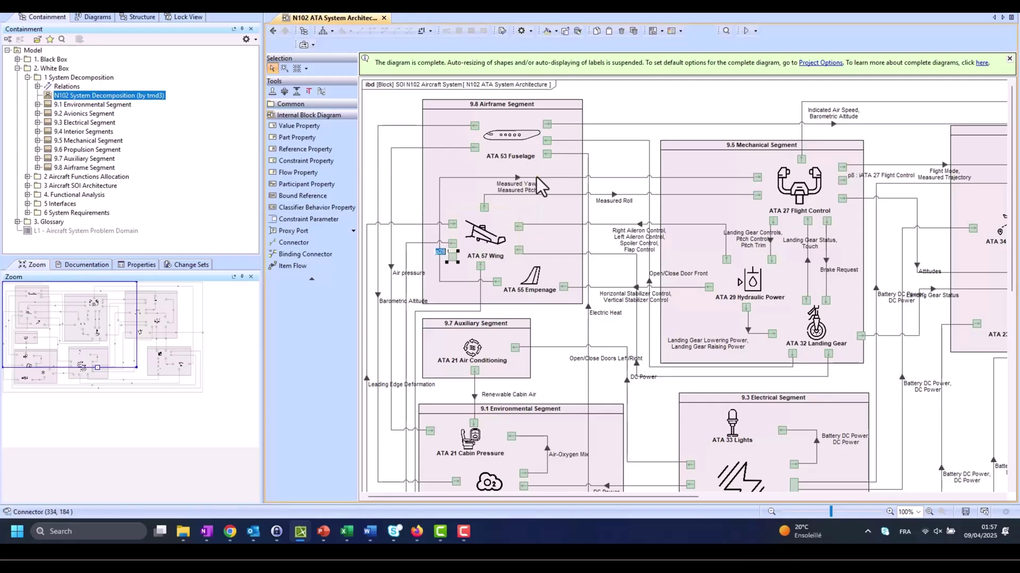
left_click(452, 253)
key("Return")
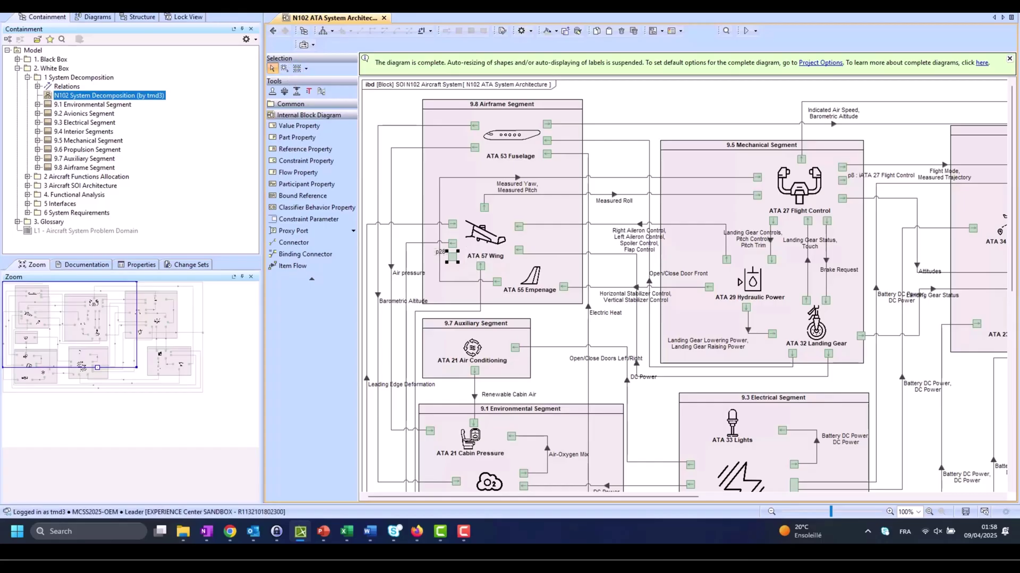
Commit the model changes to the server with comment 'addition of a new port at ATA 57'.
left_click(228, 7)
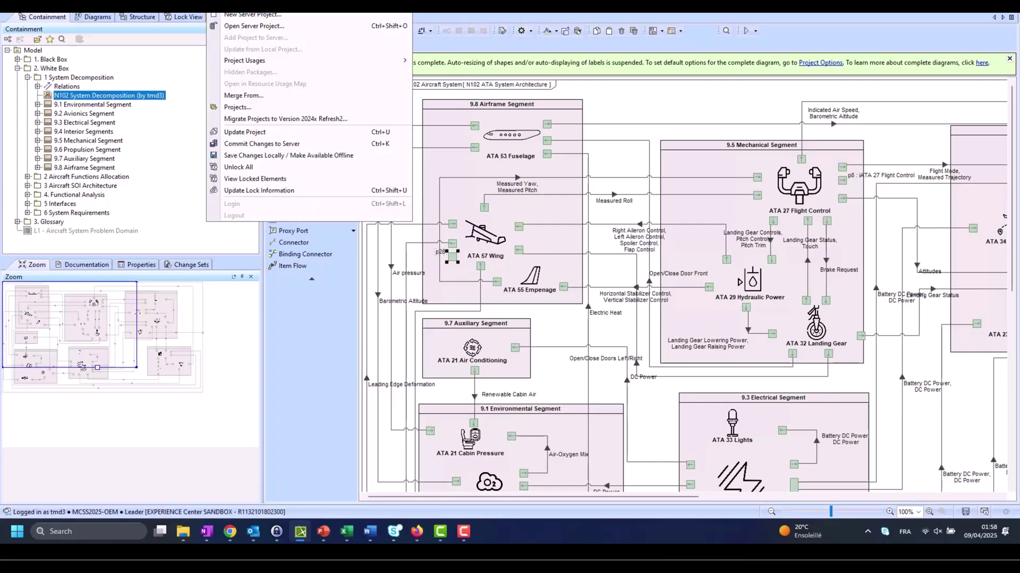
left_click(266, 141)
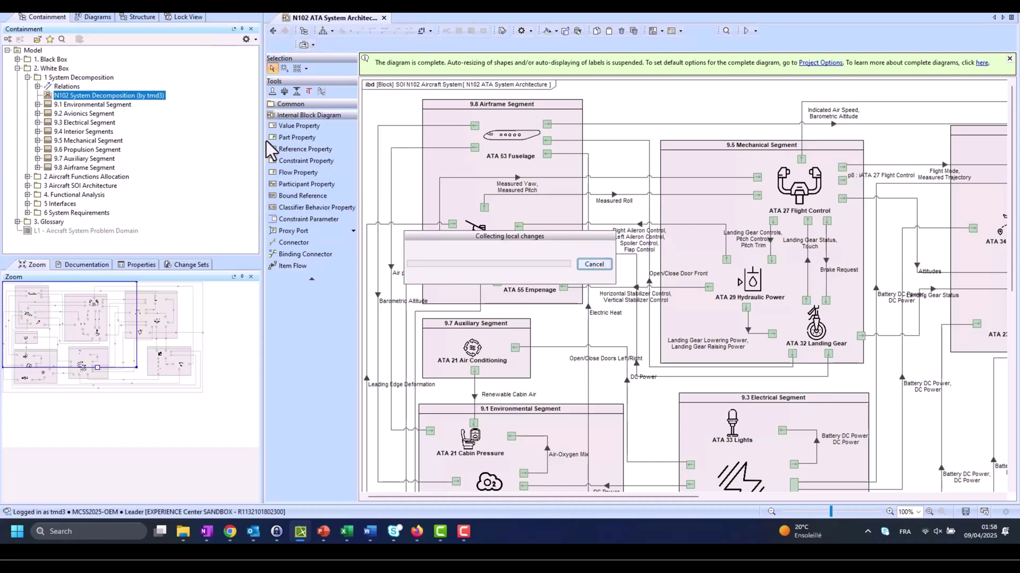
type("addition of a new port")
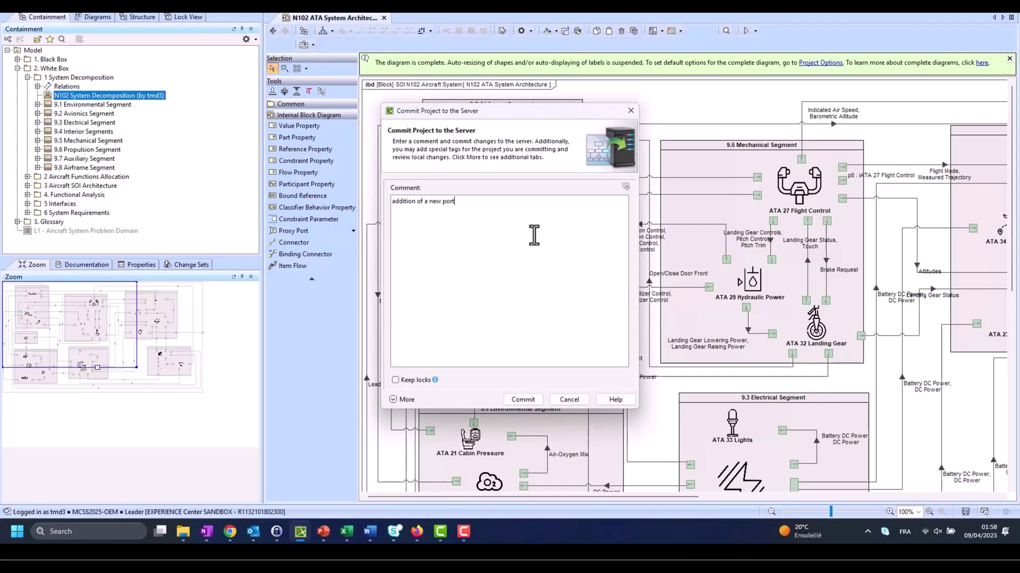
type("at ATA 57")
left_click(523, 400)
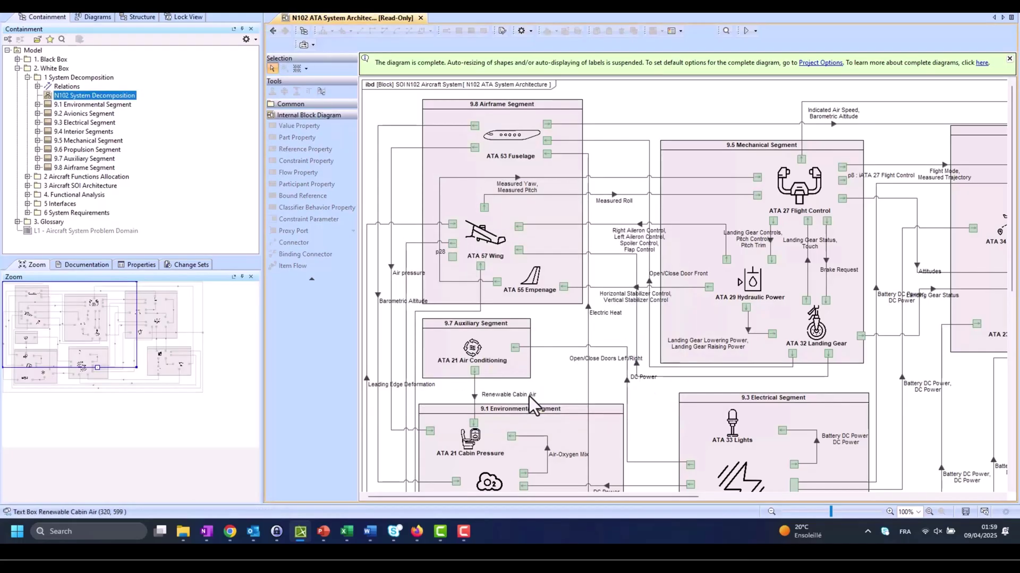
Review iterations of L1_Aircraft System Problem Domain 1.A, set it Frozen, and return to New Change action.
left_click(419, 529)
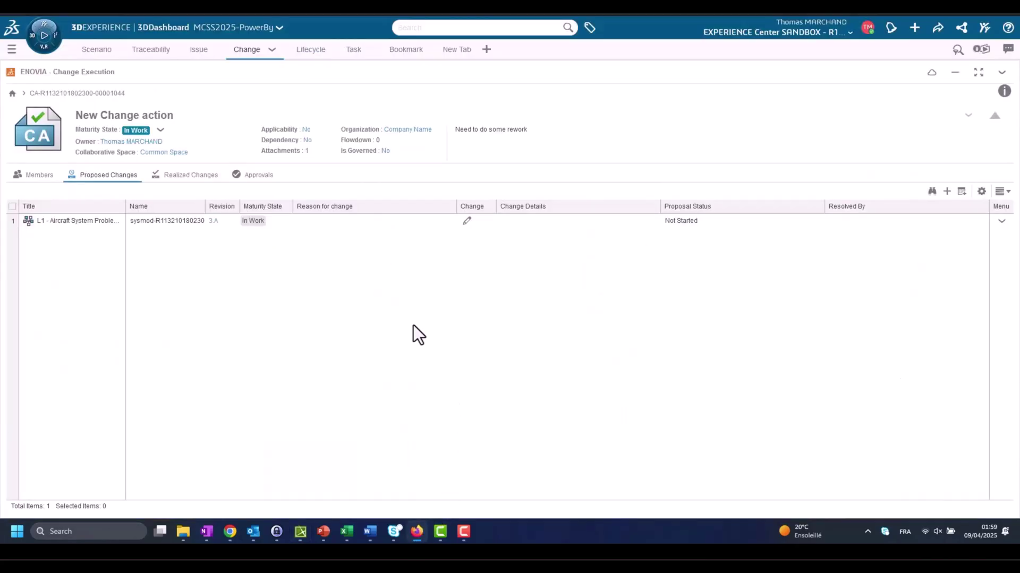
left_click(313, 51)
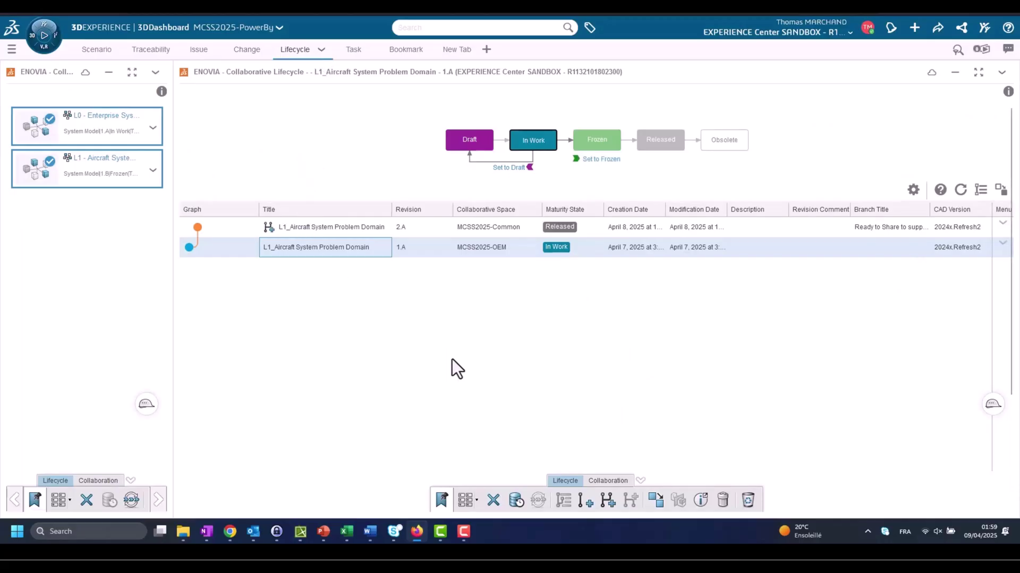
left_click(514, 501)
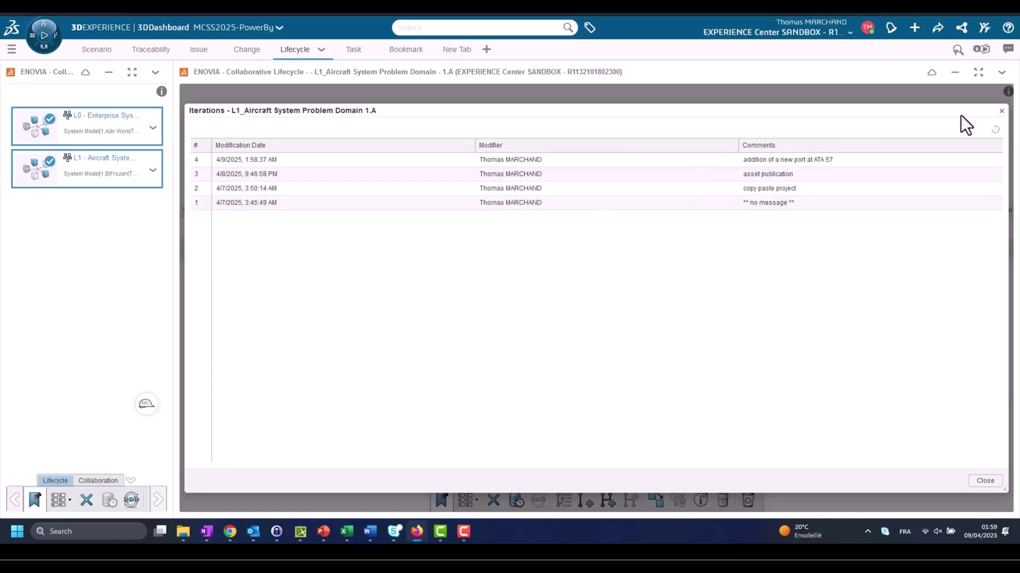
left_click(1001, 112)
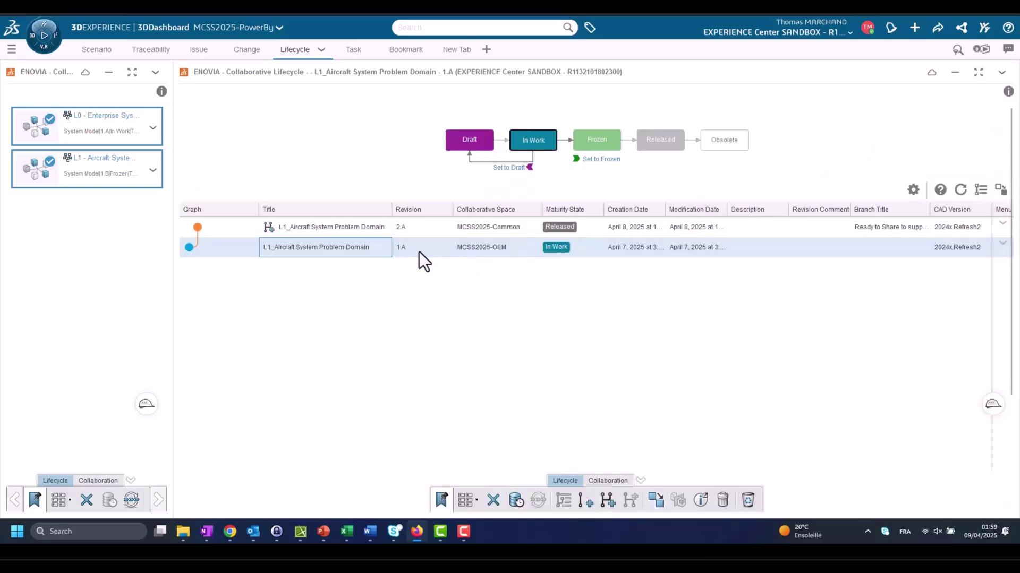
left_click(601, 162)
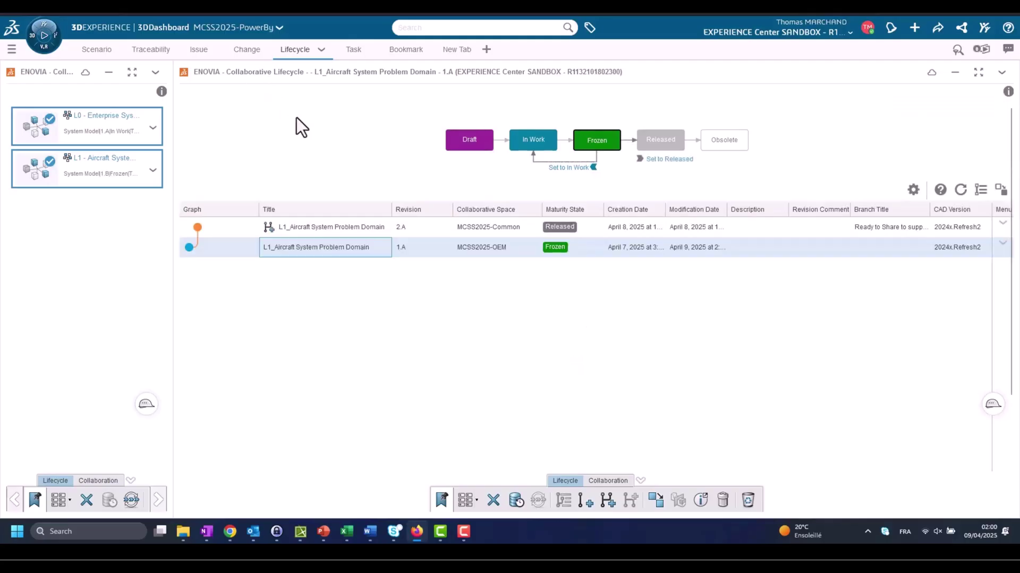
left_click(246, 51)
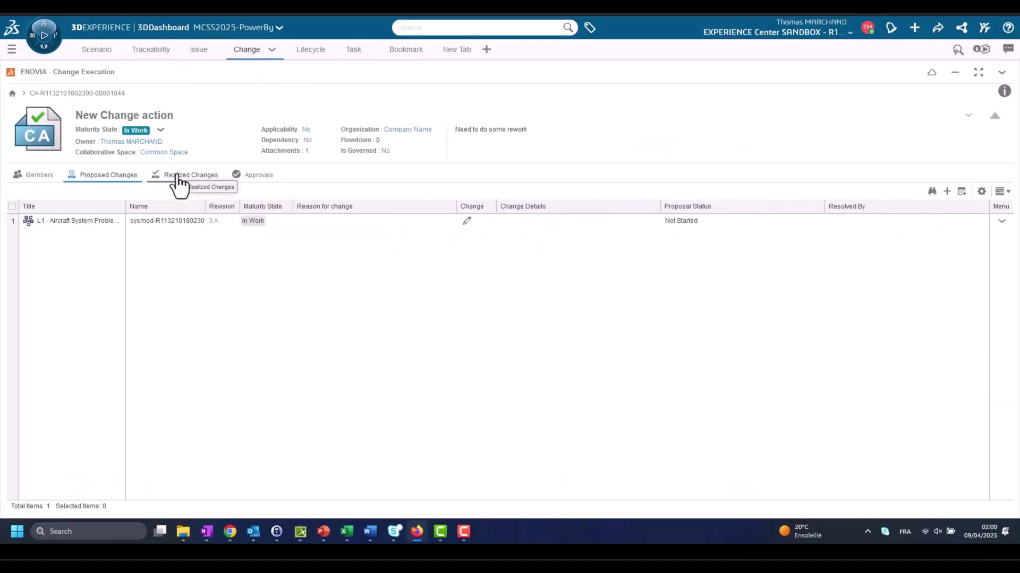
Set New Change action's maturity to In Approval and view its approval cycle.
left_click(161, 131)
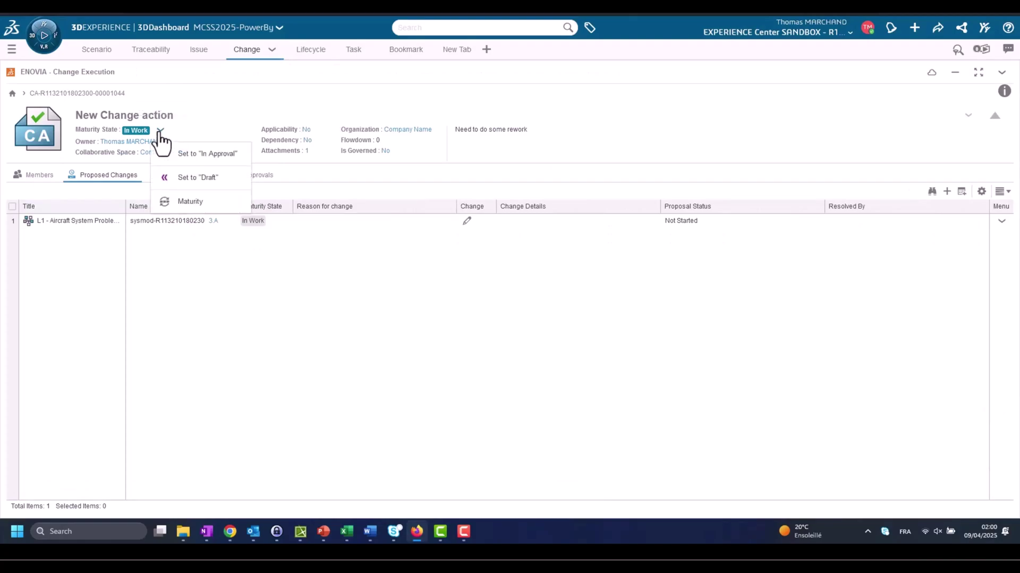
left_click(194, 154)
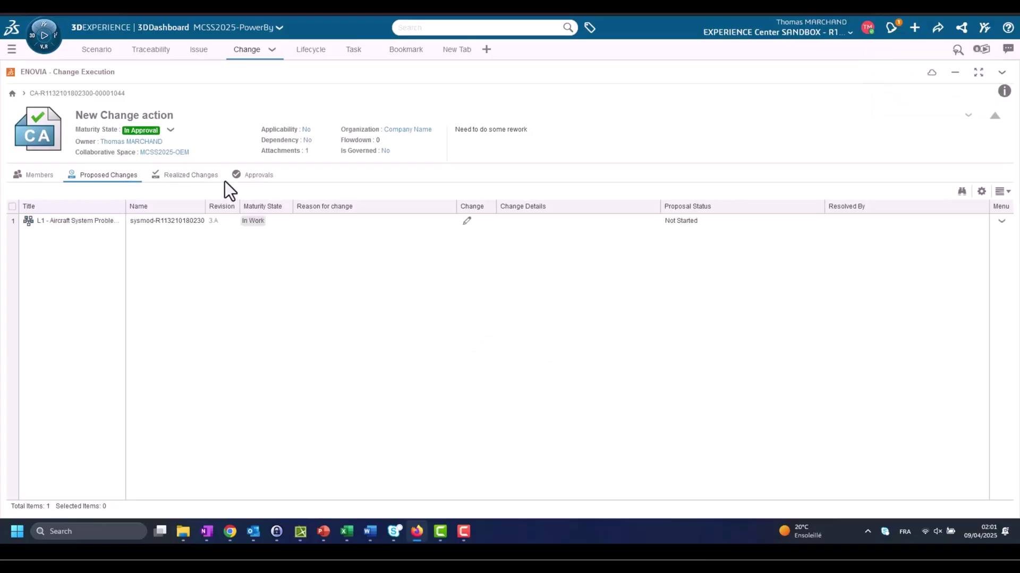
left_click(253, 183)
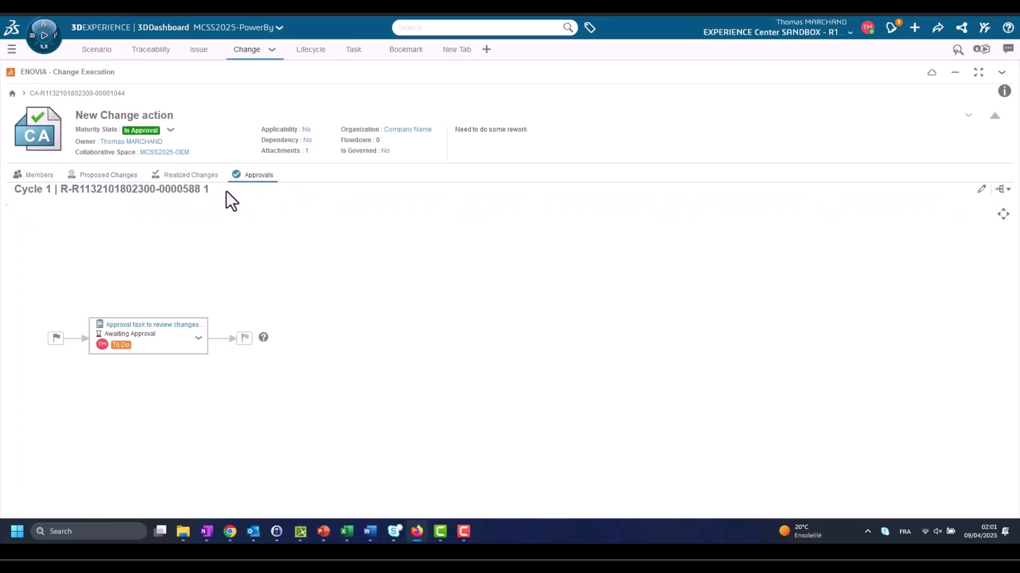
Save the comment 'Modification accepted' on the review task and approve it.
left_click(198, 338)
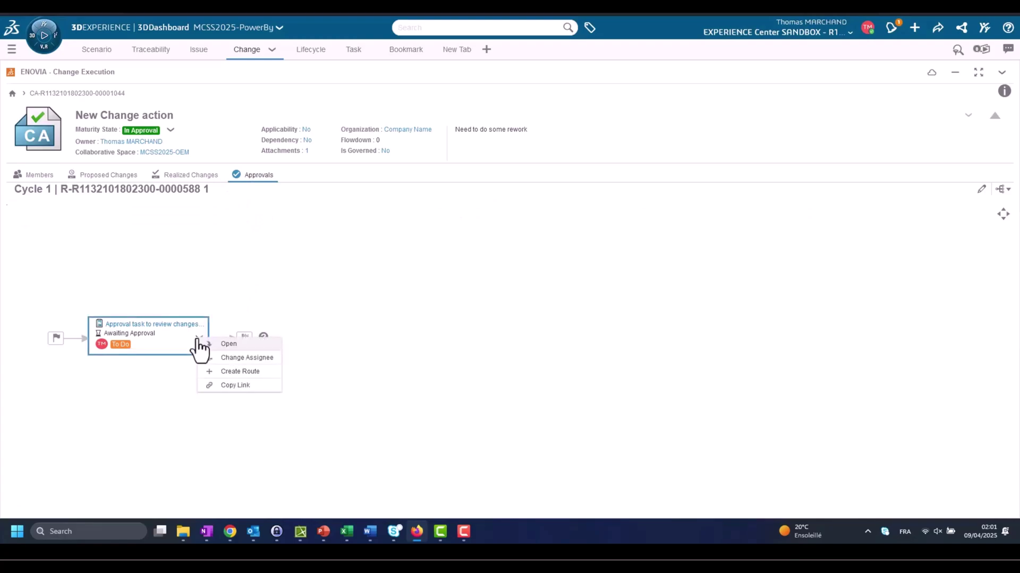
left_click(225, 348)
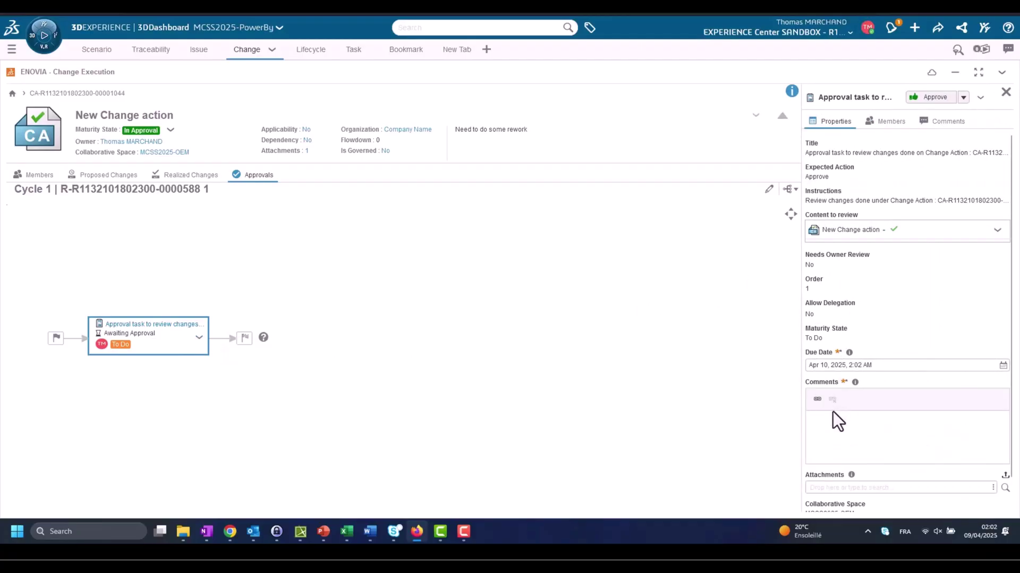
type("ML")
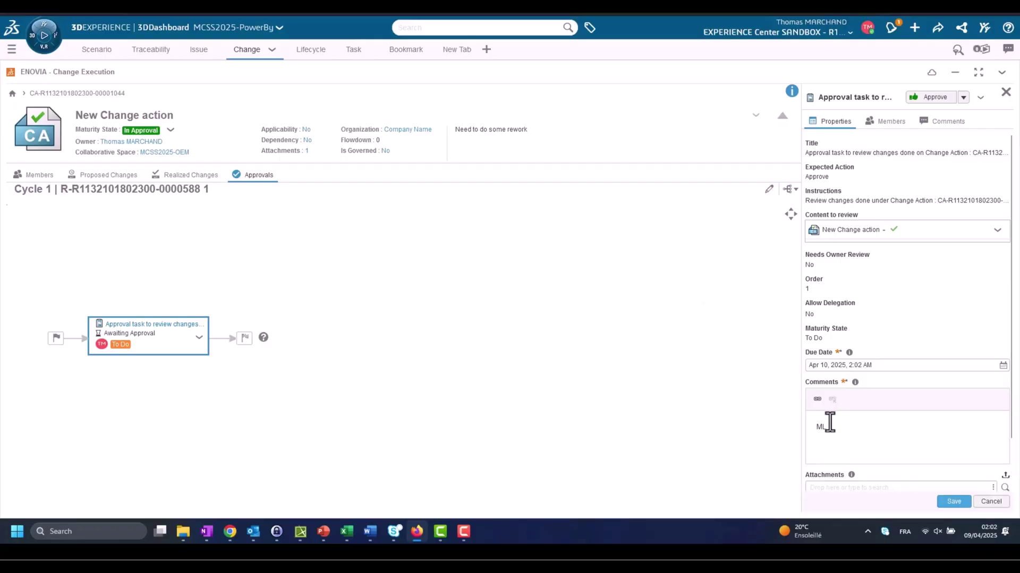
type("dification acce")
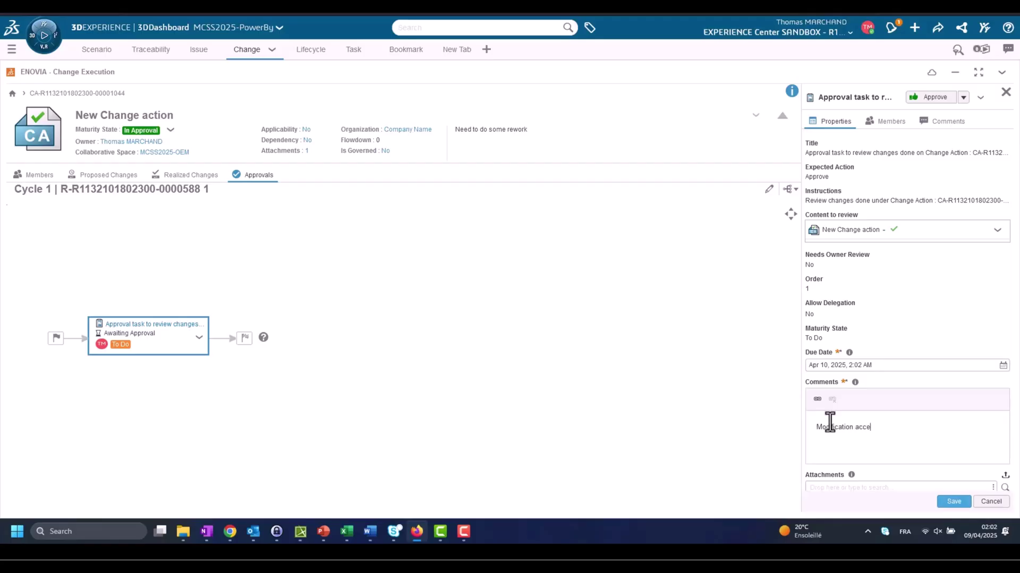
type("pted")
left_click(955, 503)
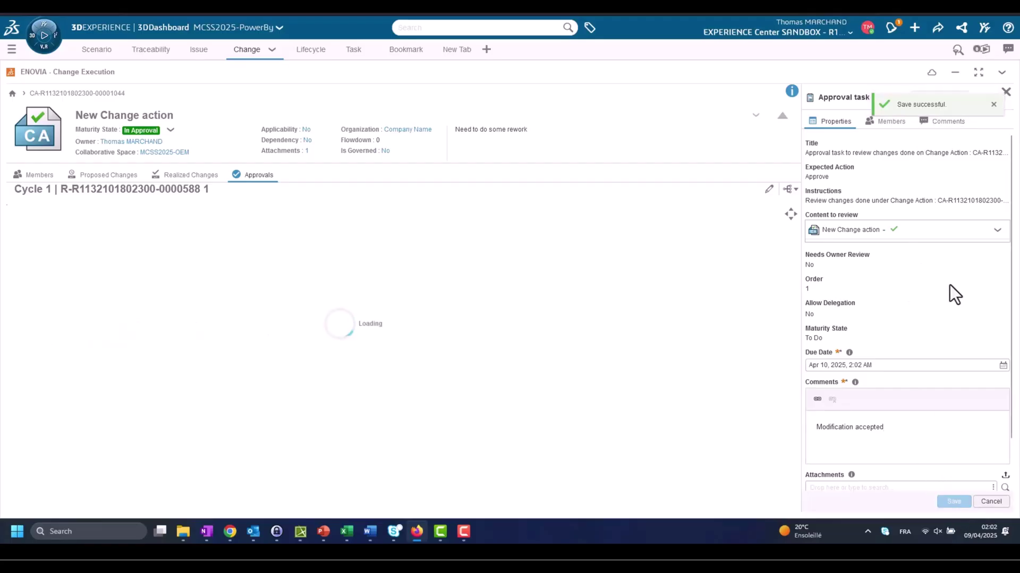
left_click(993, 105)
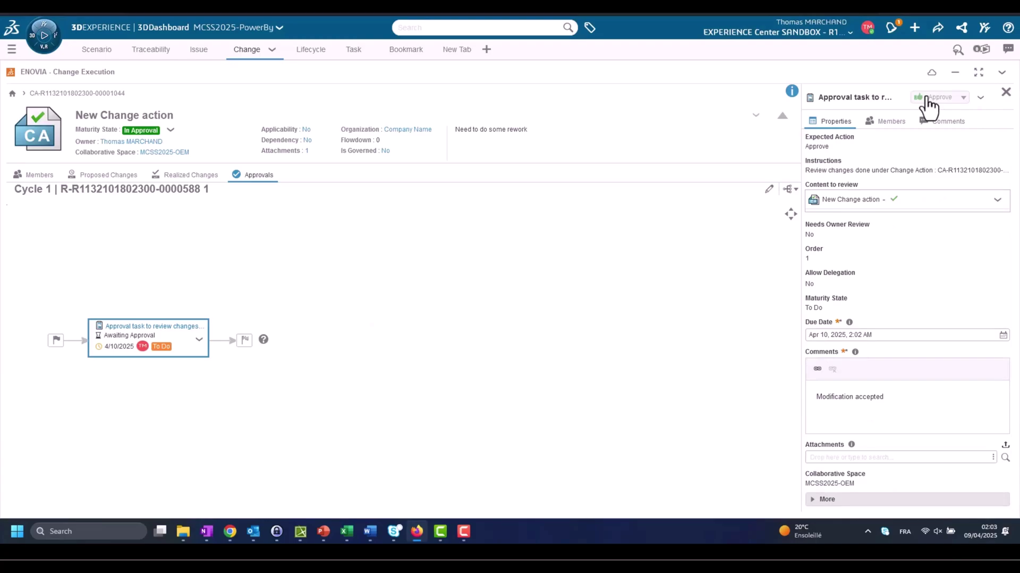
left_click(926, 97)
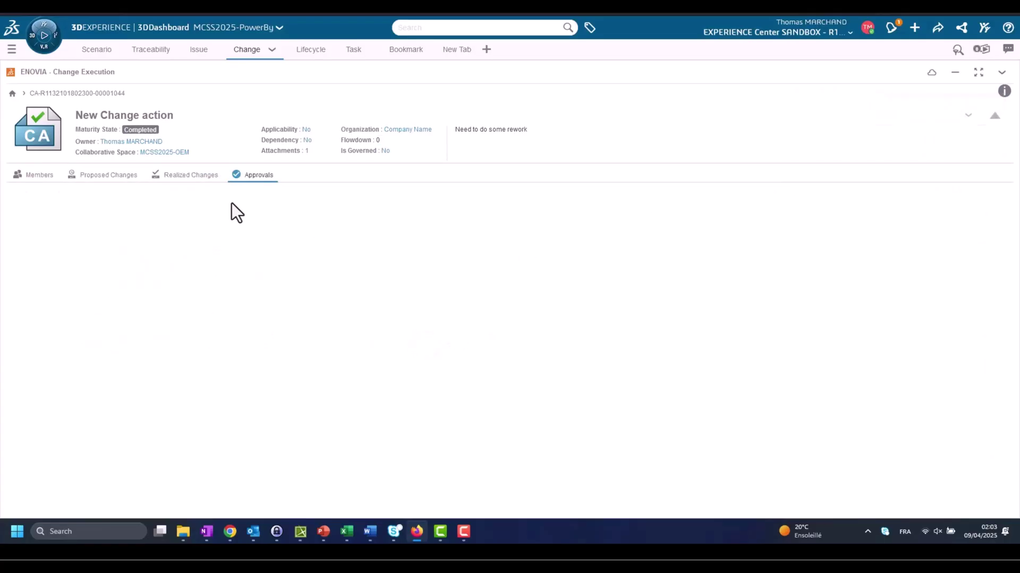
Seek the demo recording back to 0:10:37 and resume playback.
left_click(899, 494)
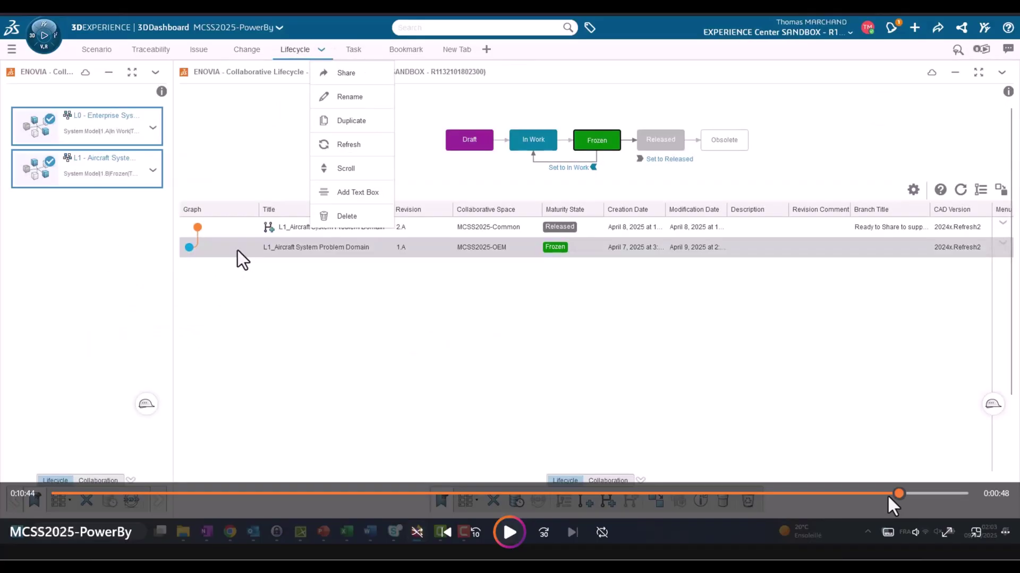
left_click(890, 494)
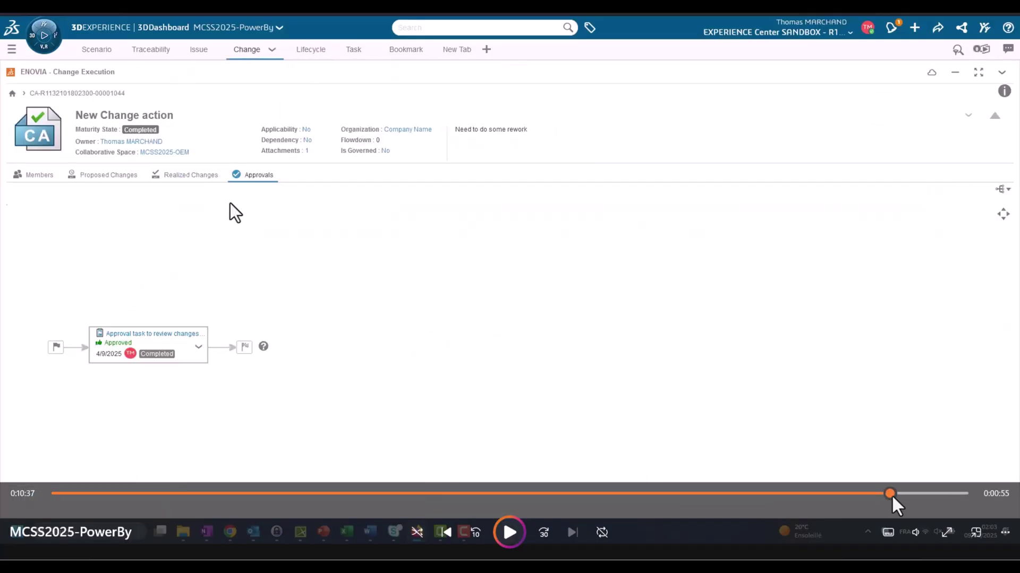
left_click(509, 533)
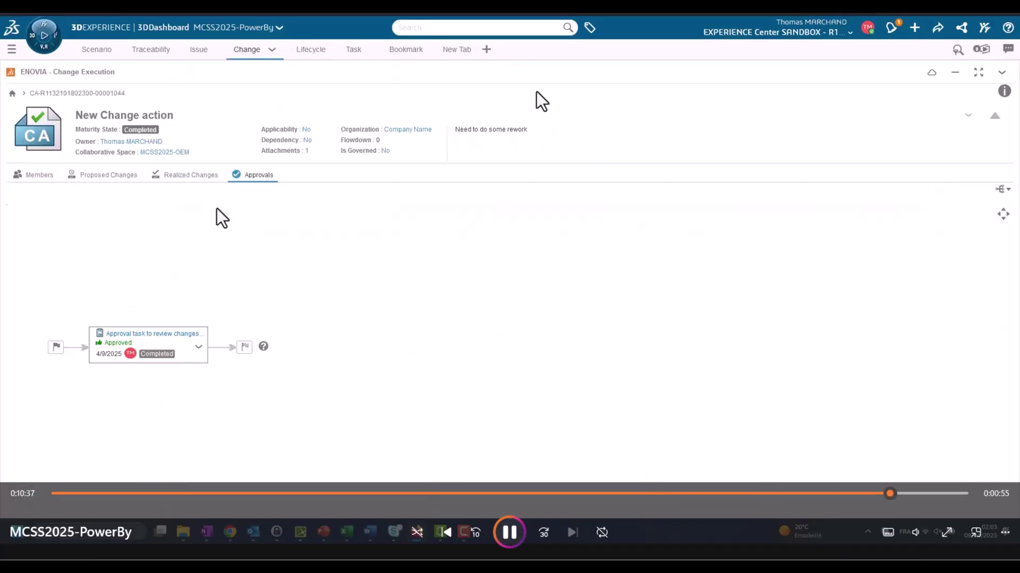